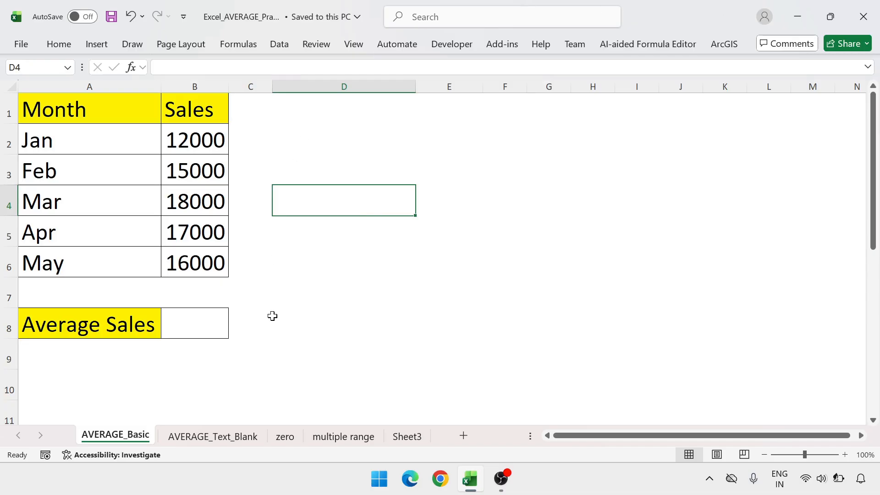
Insert an AutoSum average of the monthly sales B2:B6 in cell B7, and clear that cell again
left_click(265, 302)
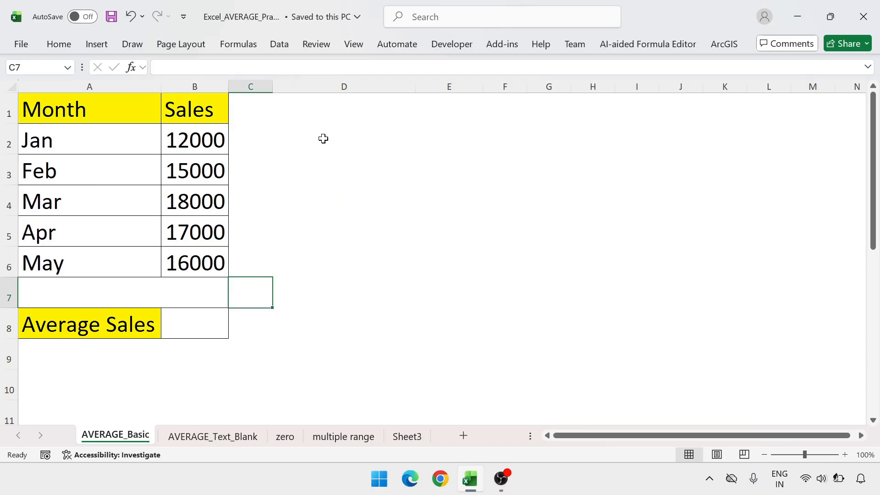
left_click(203, 319)
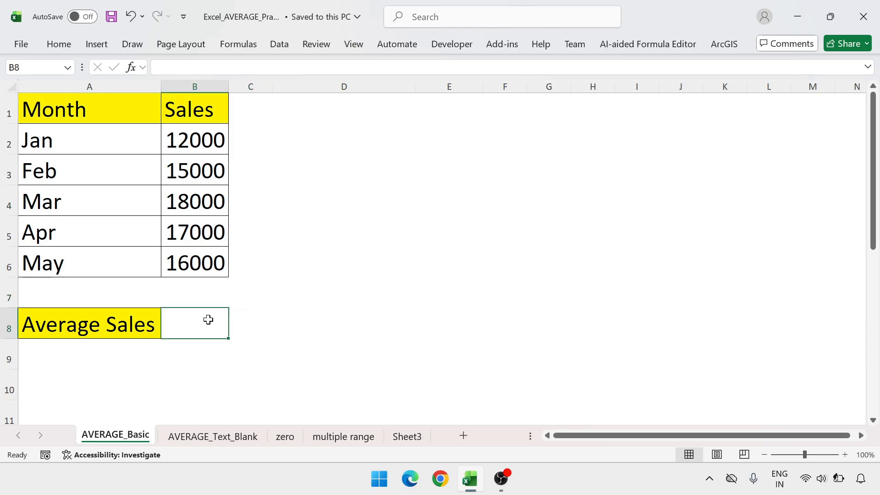
left_click(214, 284)
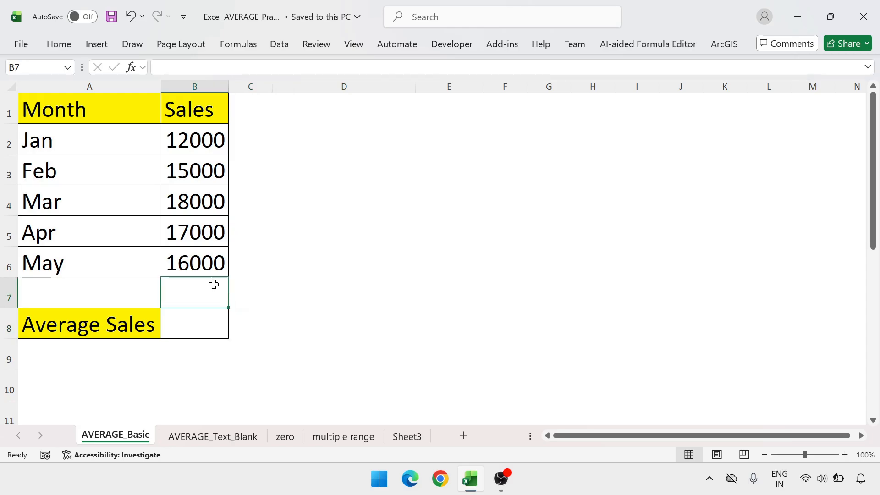
left_click(62, 44)
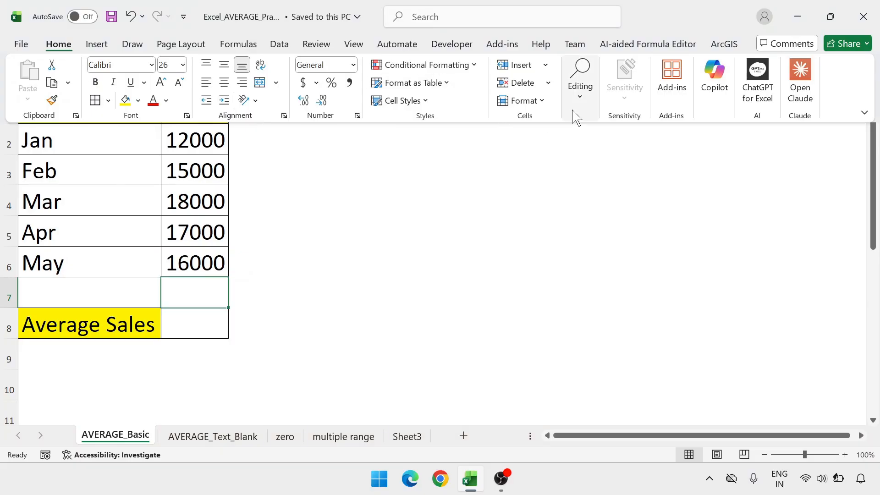
left_click(579, 97)
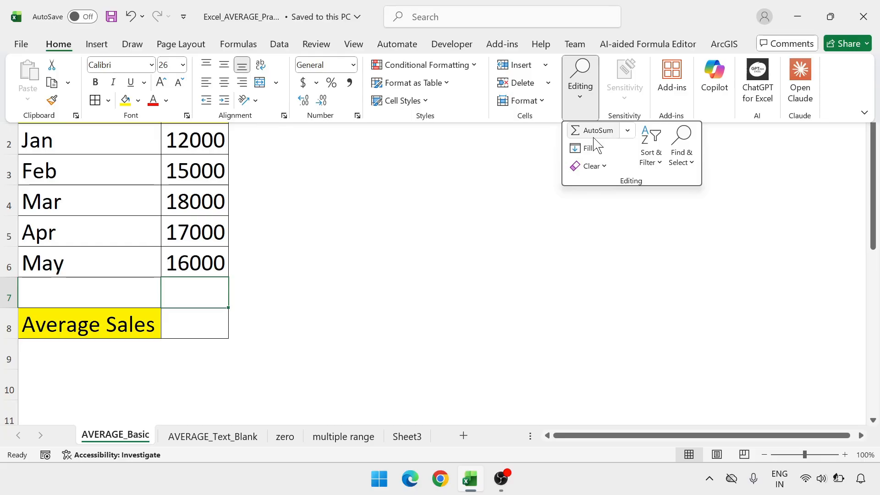
left_click(627, 131)
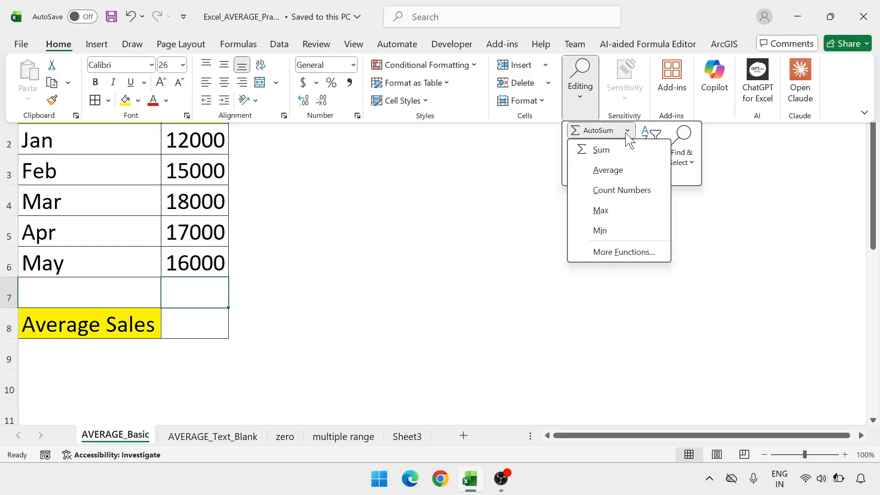
left_click(616, 171)
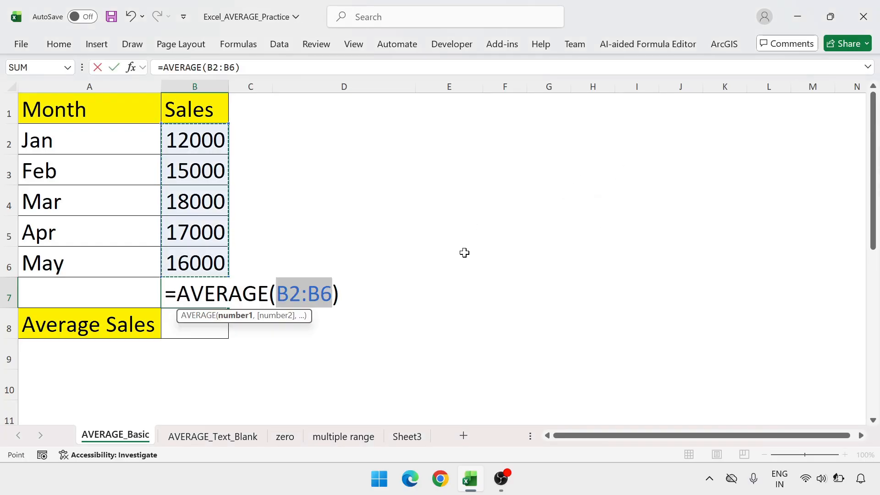
key("Return")
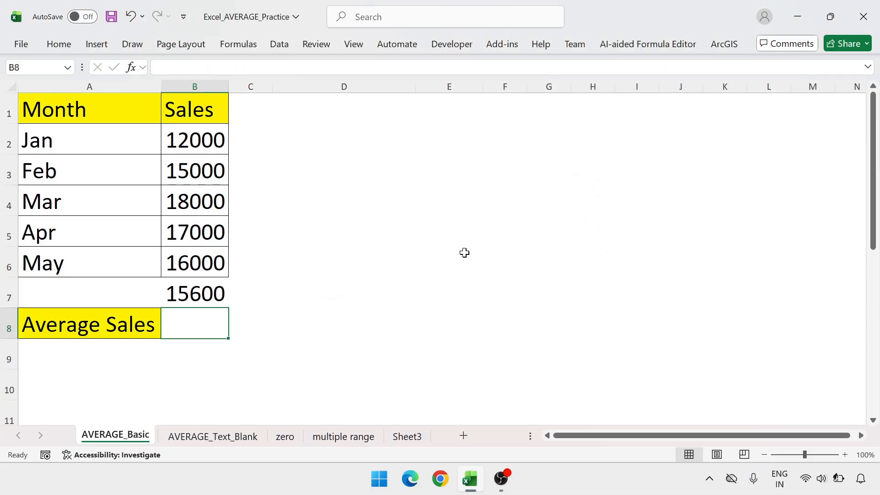
left_click(204, 295)
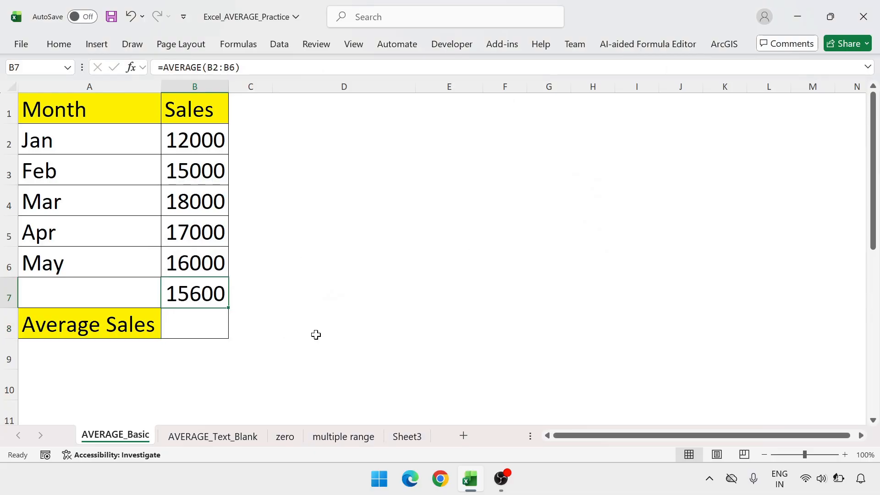
key("Delete")
Calculate the average sales in cell B8 with the formula =AVERAGE(B2:B6)
key("Down")
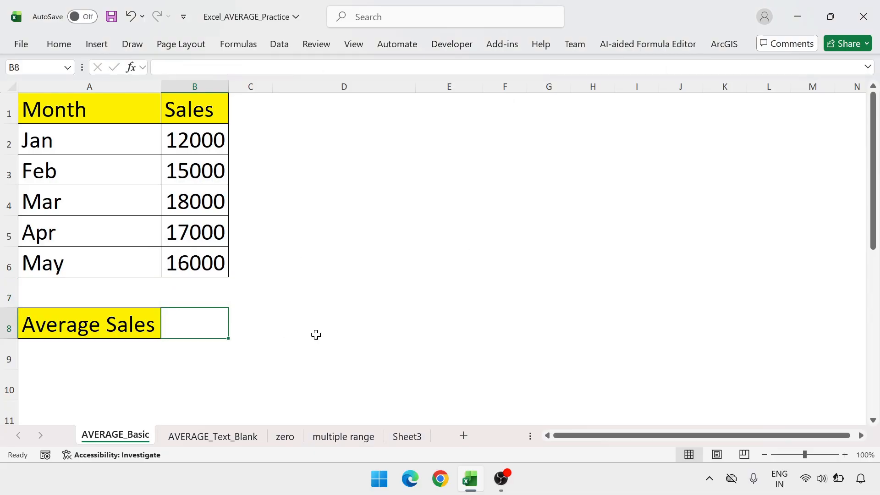
type("=sum")
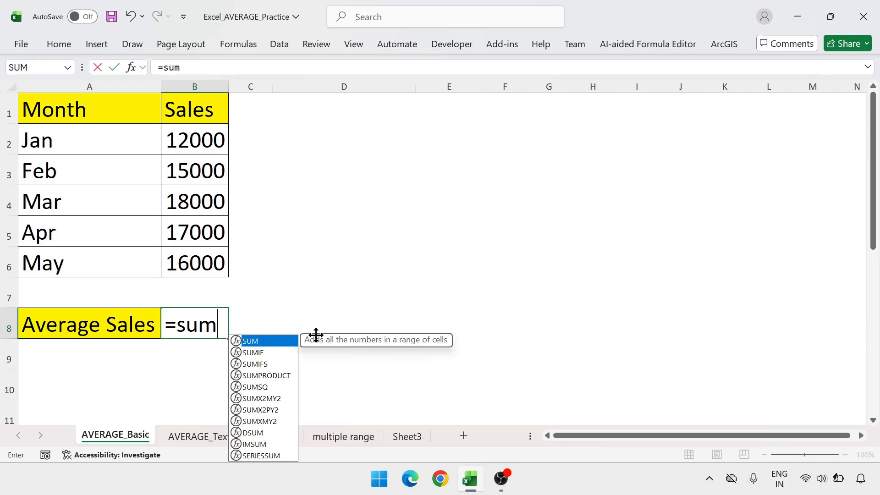
key("BackSpace")
key("BackSpace")
key("BackSpace")
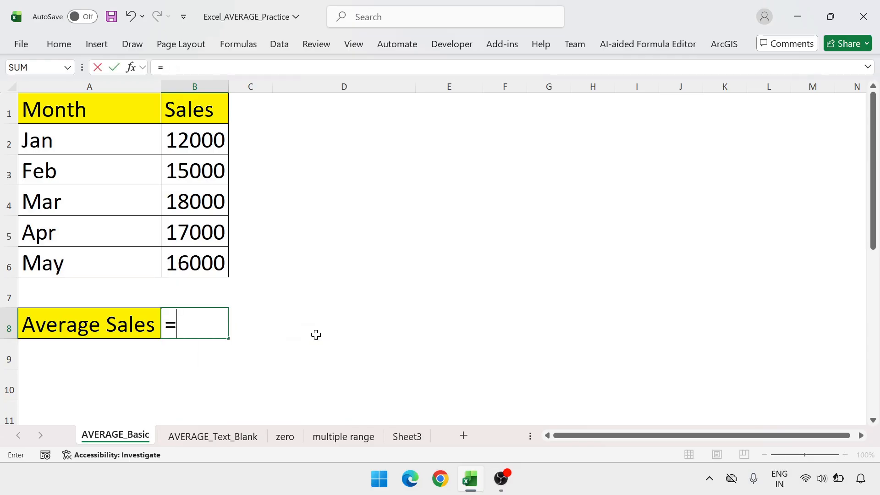
type("ave")
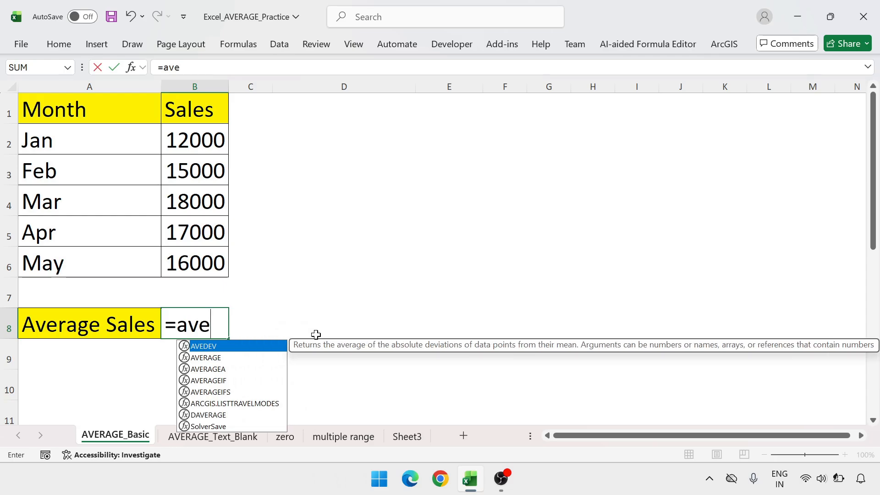
type("r")
key("Tab")
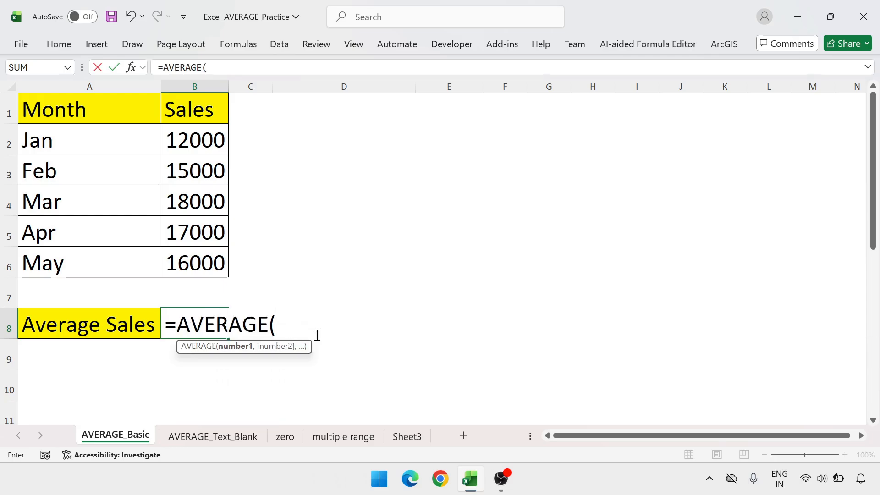
left_click_drag(192, 137, 195, 257)
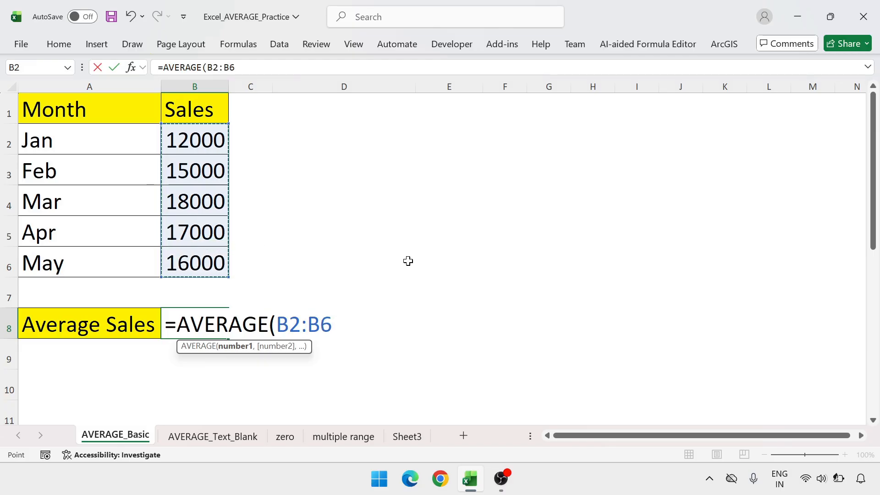
type(")")
key("Return")
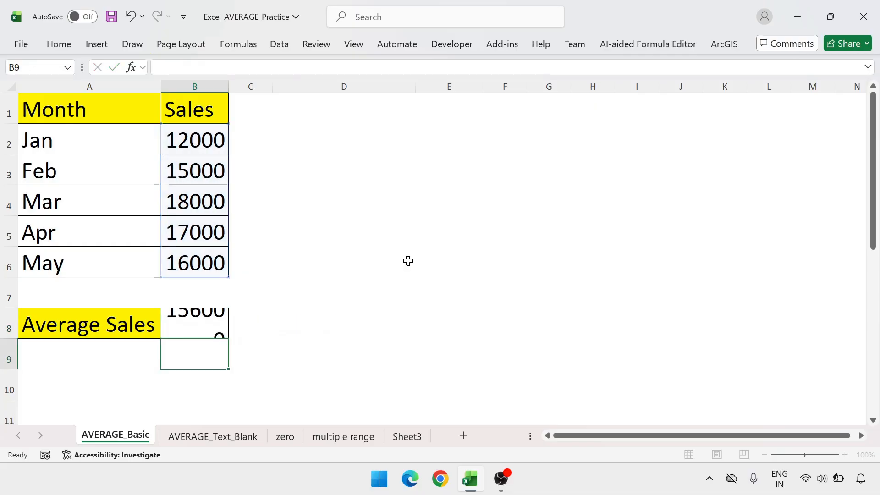
key("Up")
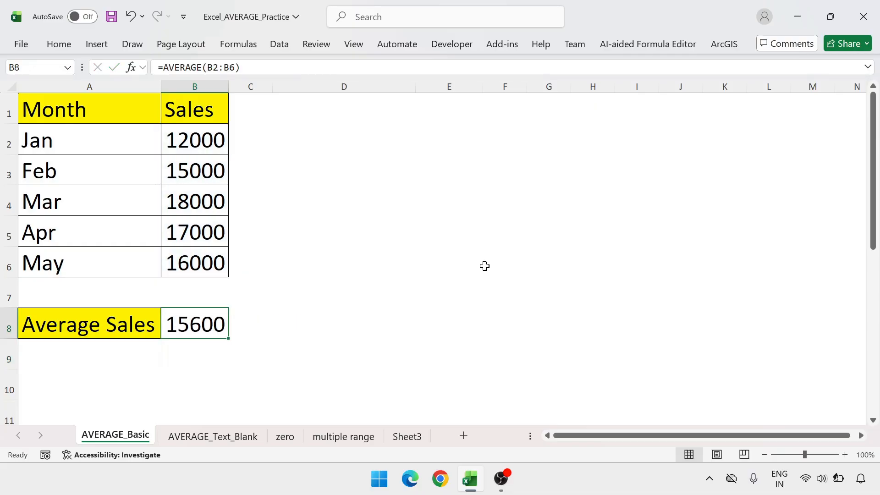
left_click(289, 289)
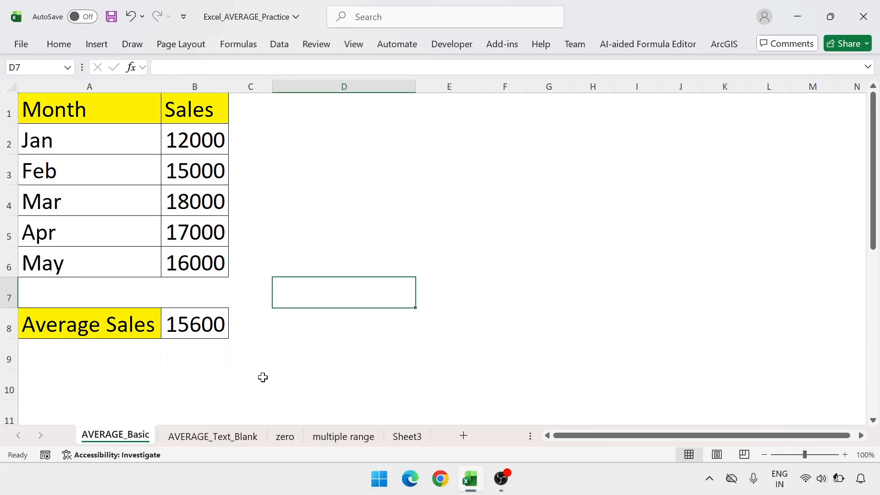
Open the AVERAGE_Text_Blank sheet and examine the score cells of employees C and D
left_click(231, 441)
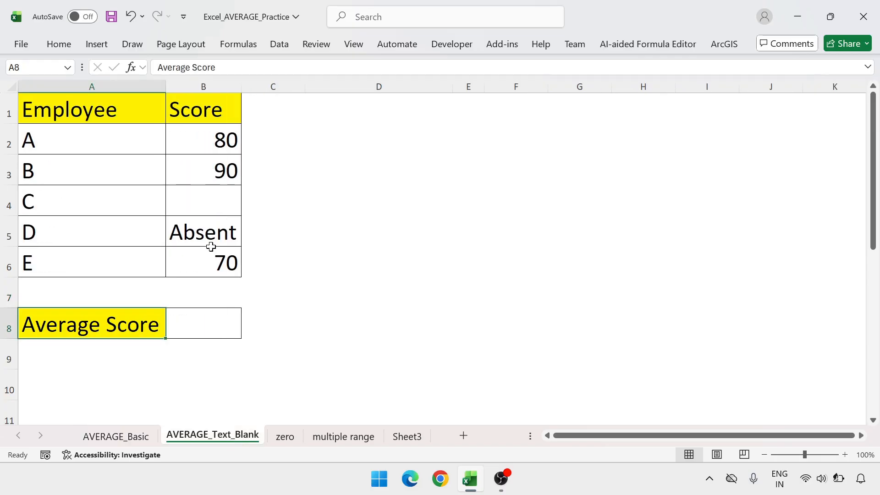
left_click(383, 280)
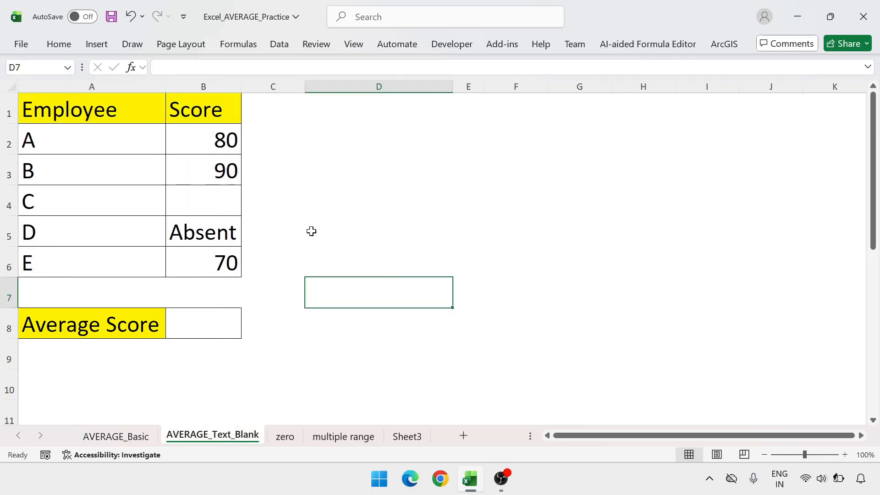
left_click(219, 192)
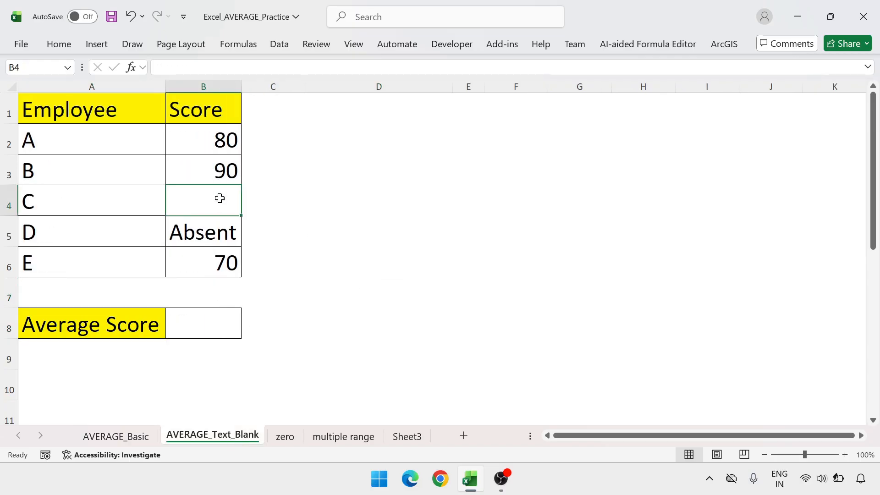
left_click(216, 230)
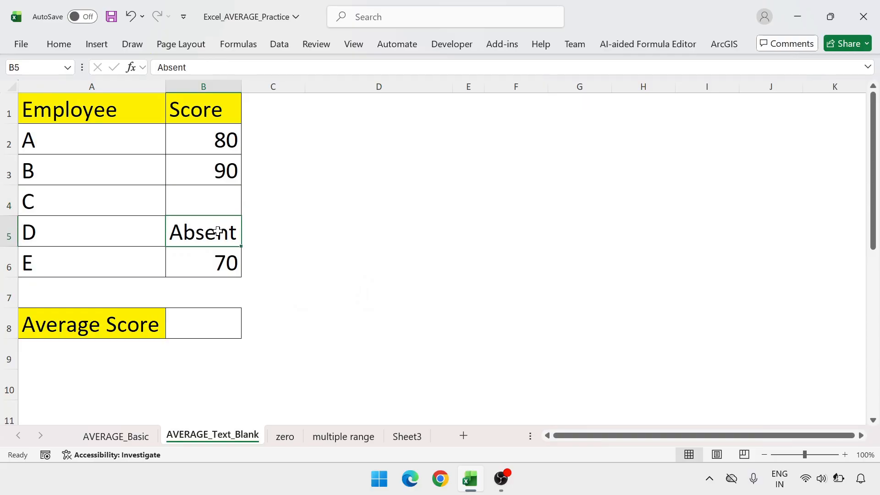
left_click(225, 202)
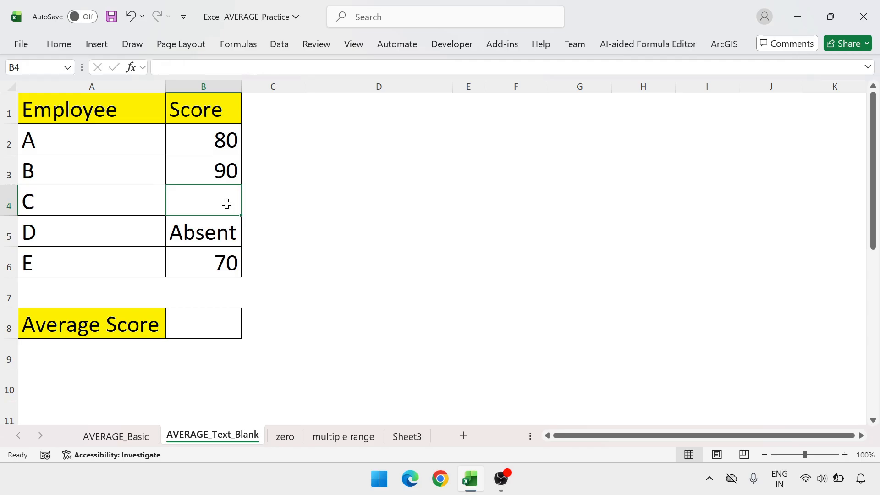
Calculate the average score in cell B8 with the formula =AVERAGE(B2:B6)
left_click(229, 325)
type("=avara")
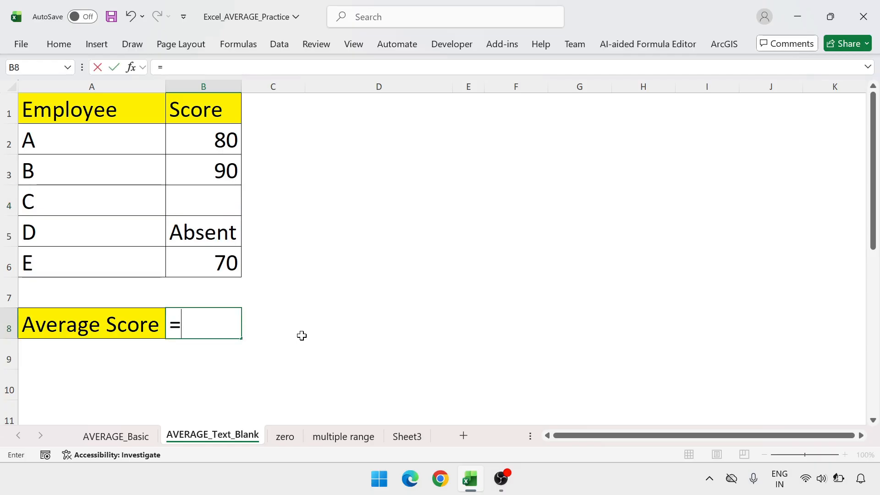
key("BackSpace")
key("BackSpace")
key("BackSpace")
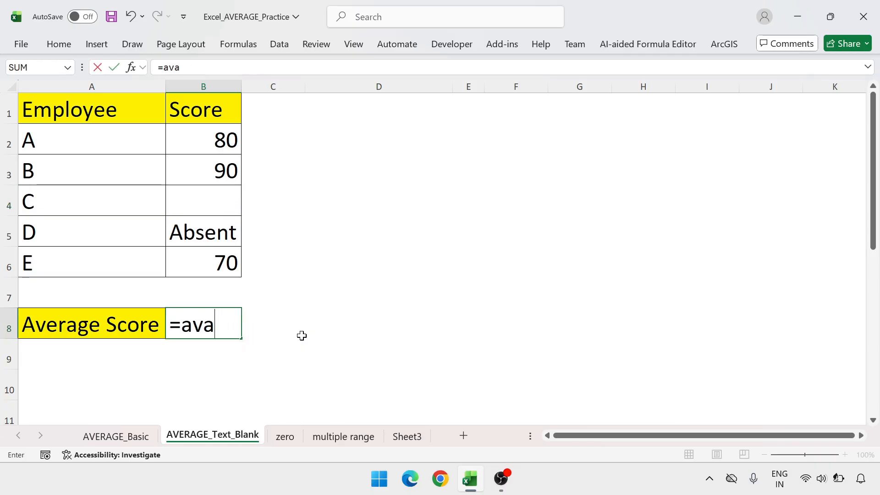
type("era")
key("Tab")
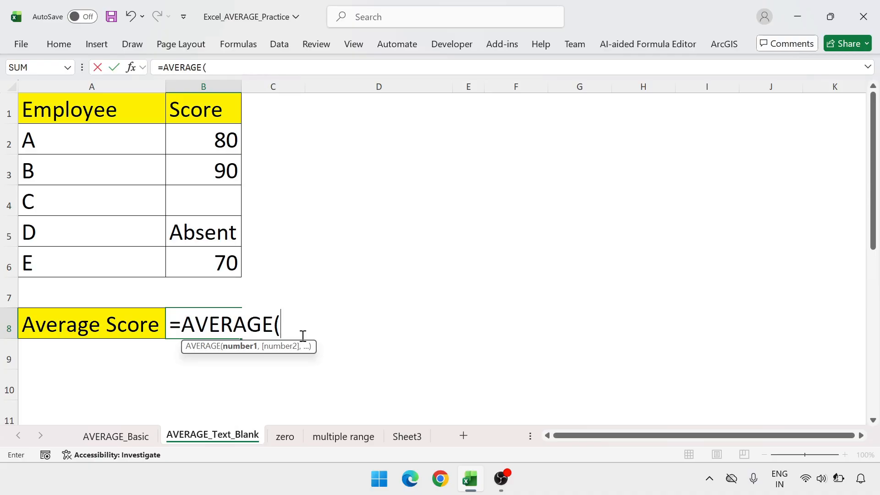
key("Up")
key("Up")
key("Up")
key("Up")
key("Up")
key("Up")
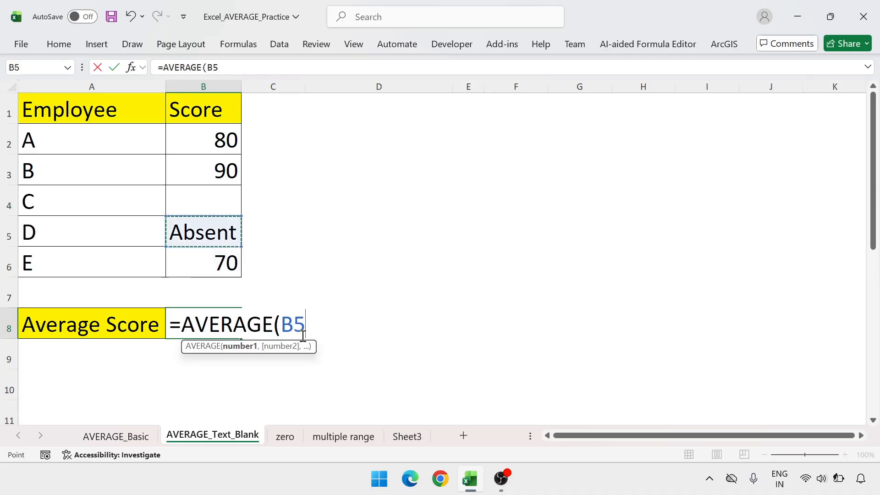
key("shift+Down")
key("shift+Down")
key("shift+Down")
key("shift+Down")
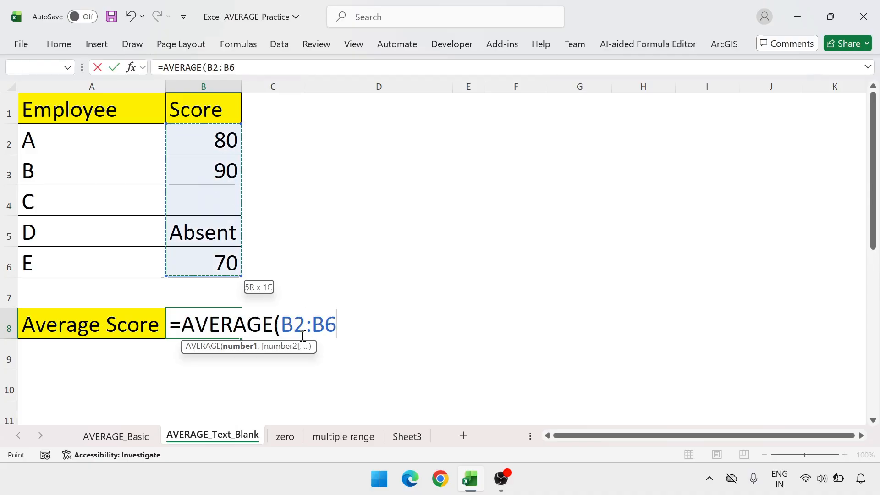
type(")")
key("Return")
key("Up")
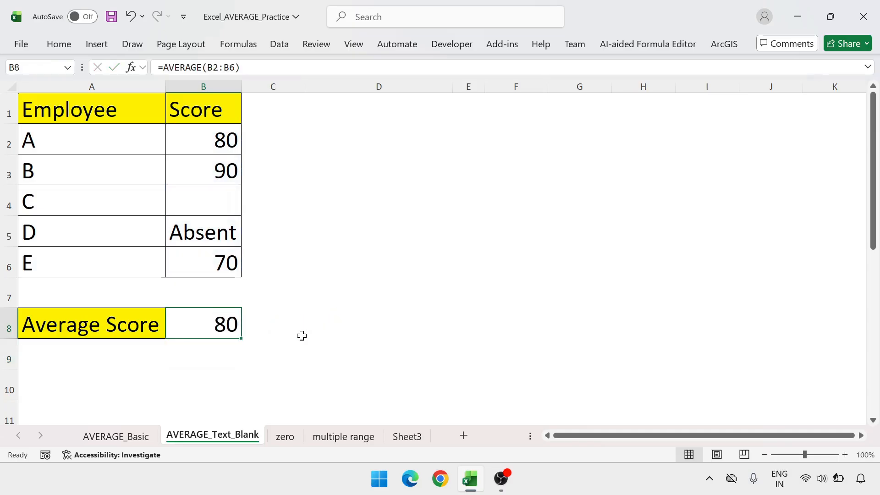
Select the numeric scores B2, B3 and B6 together to check their sum and count, and return to the average in B8
left_click(231, 139)
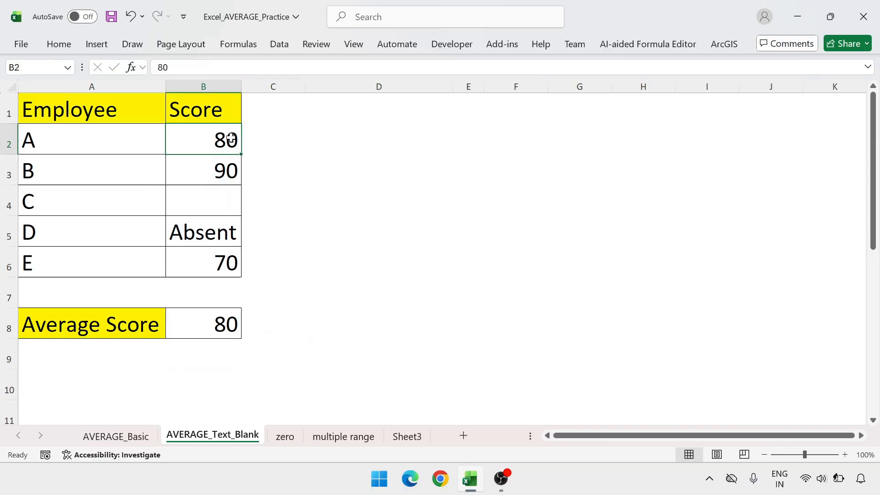
left_click(224, 168, "ctrl")
left_click(227, 264, "ctrl")
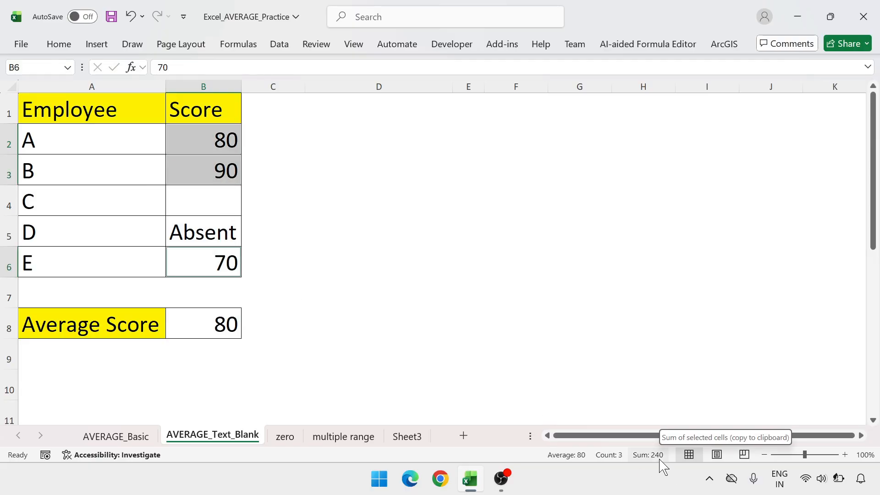
left_click(267, 317)
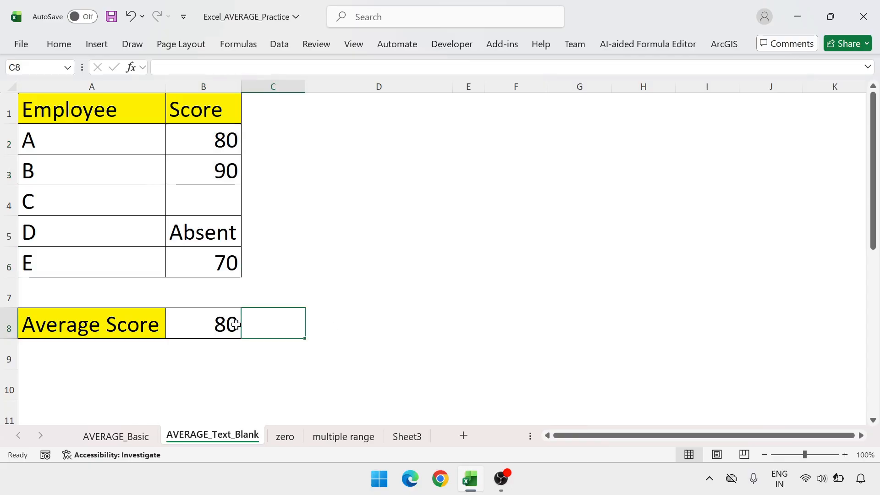
left_click(230, 323)
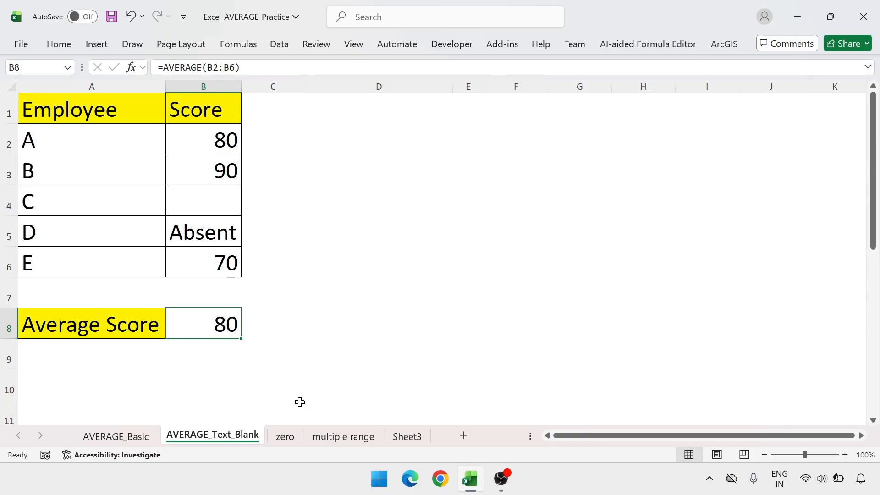
Open the zero sheet and widen the Day column
left_click(285, 438)
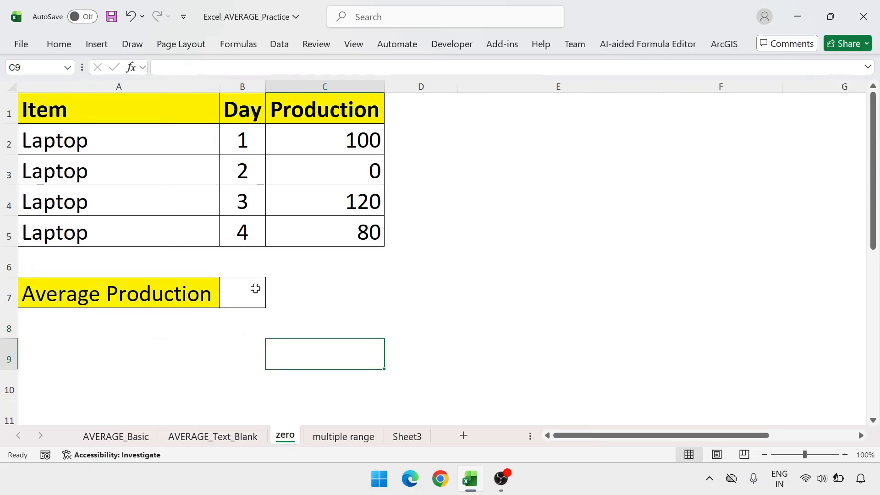
left_click_drag(265, 85, 291, 85)
left_click(406, 168)
left_click(368, 301)
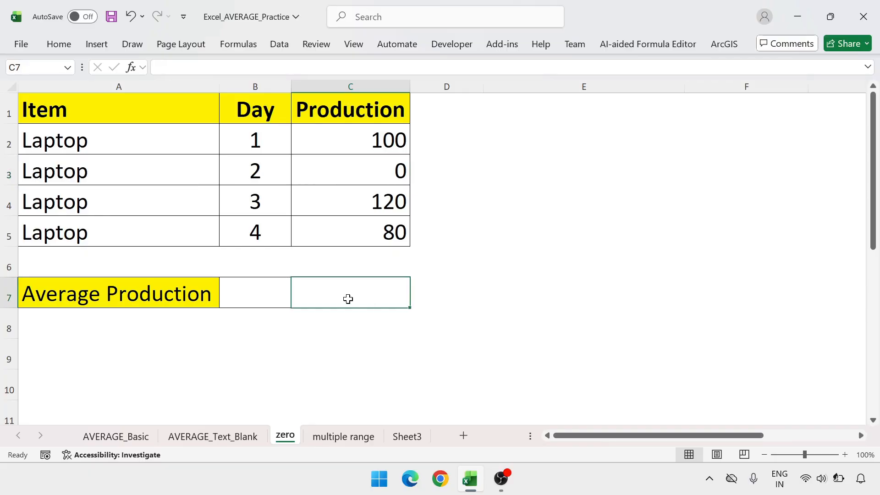
Calculate the average production in cell B7 with the formula =AVERAGE(C2:C5)
left_click(274, 291)
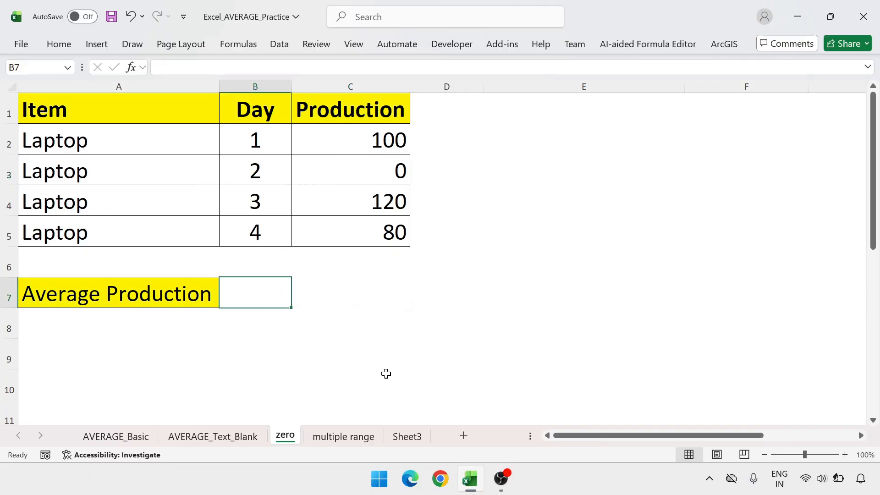
type("=")
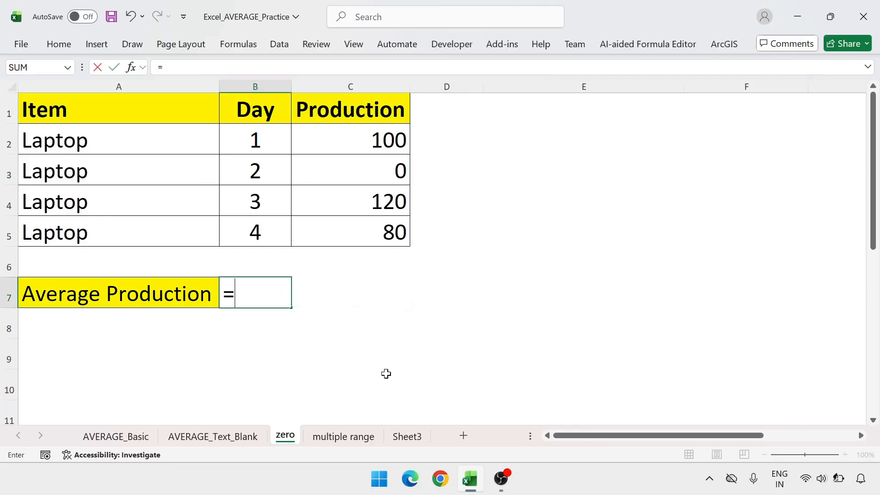
type("ava")
key("BackSpace")
type("e")
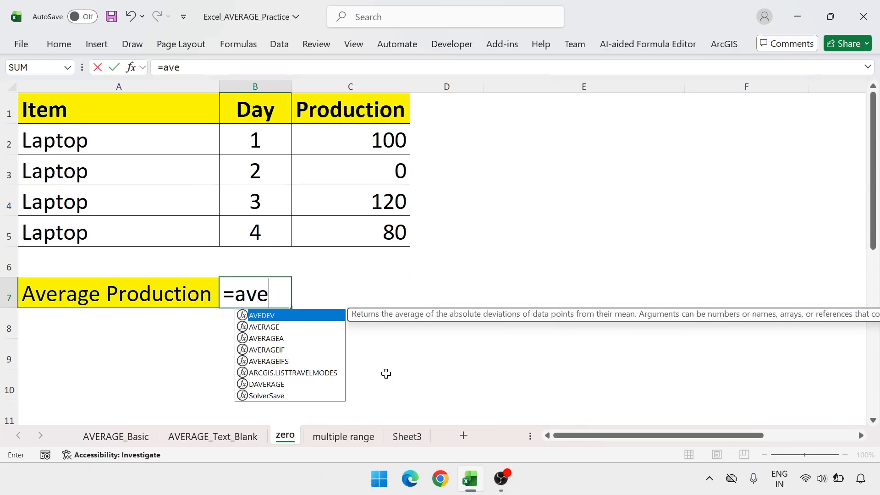
type("ra")
key("Tab")
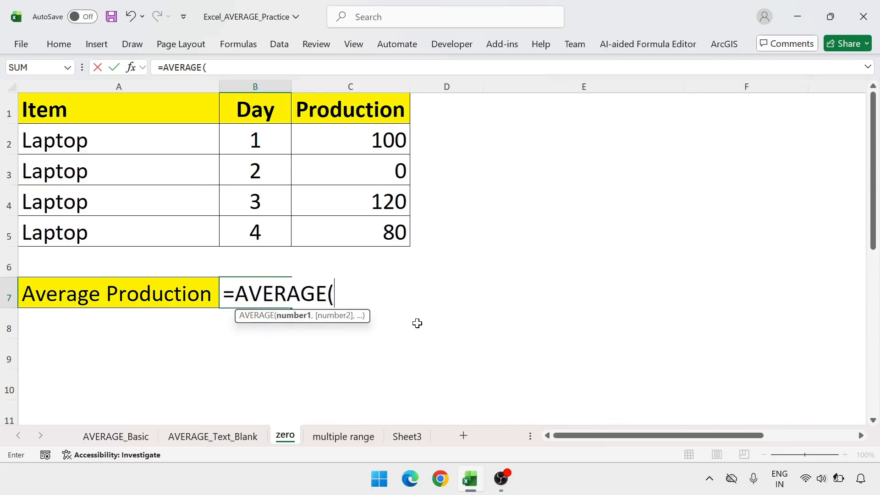
left_click(390, 126)
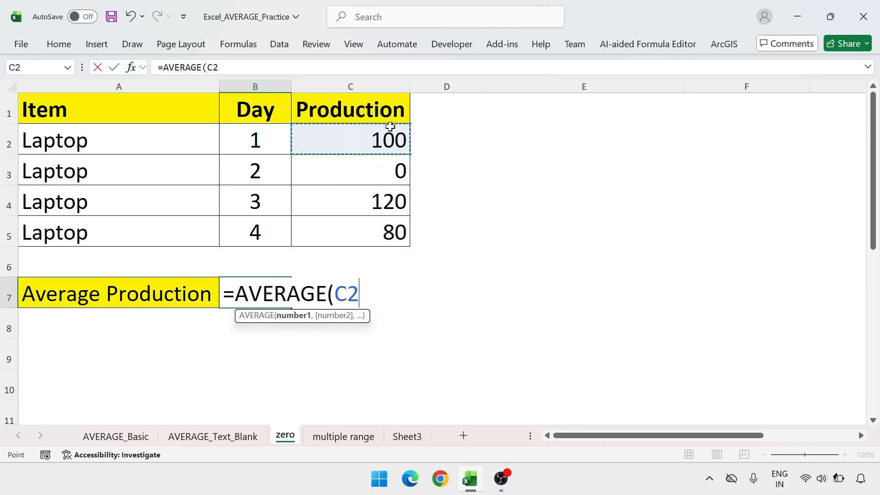
key("ctrl+shift+Down")
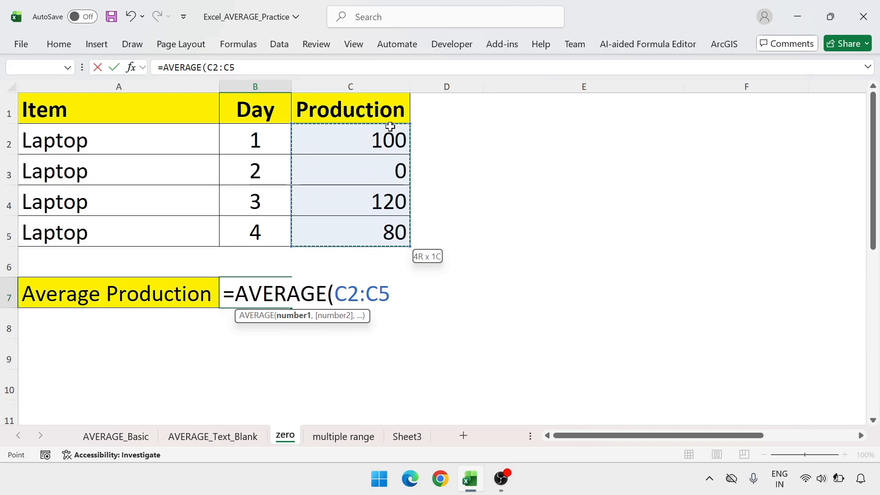
type(")")
key("Return")
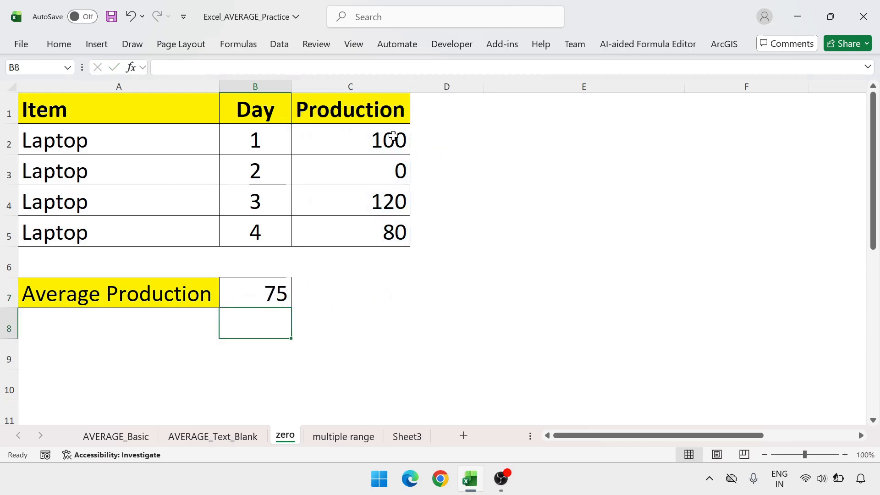
Select the production values C2:C5 to check their sum and count, and review the individual values, including the zero in C3, against the average in B7
left_click_drag(393, 138, 392, 231)
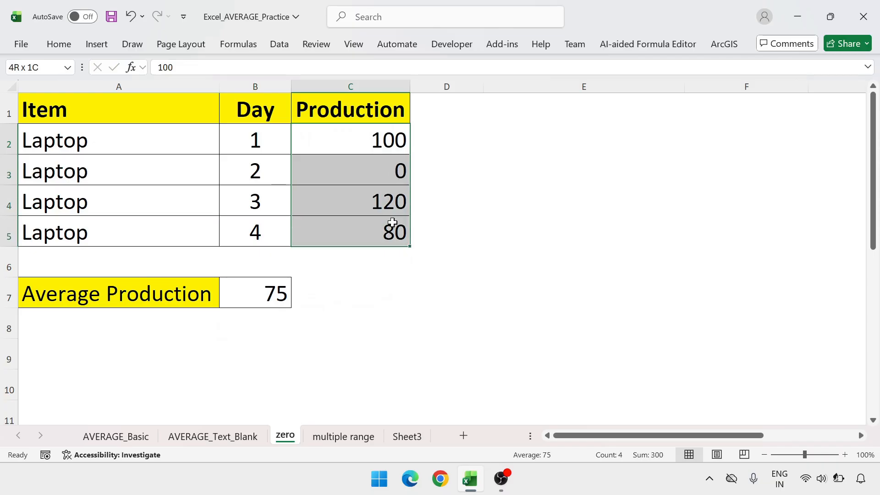
left_click(437, 288)
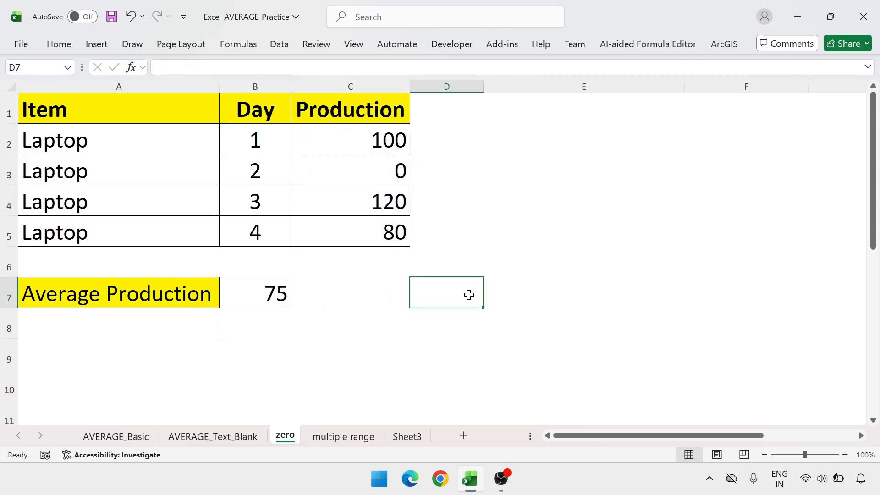
left_click(384, 138)
left_click(383, 170)
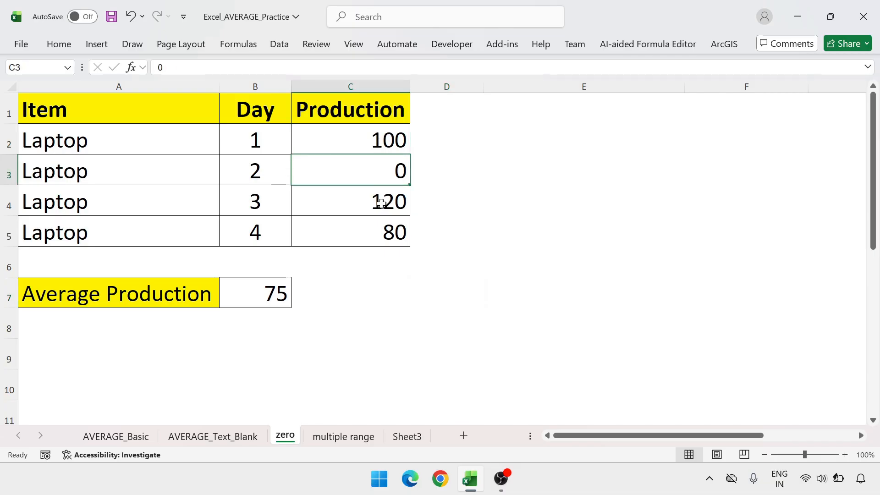
left_click(381, 204)
left_click(386, 236)
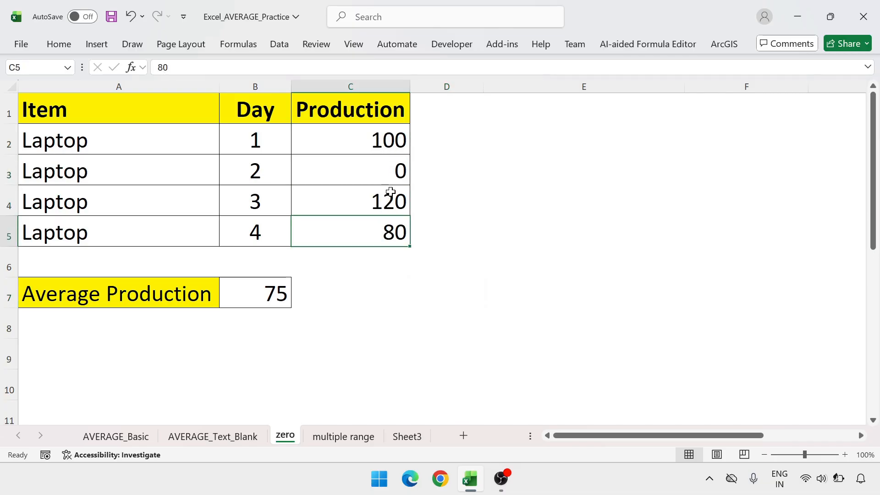
left_click(387, 140)
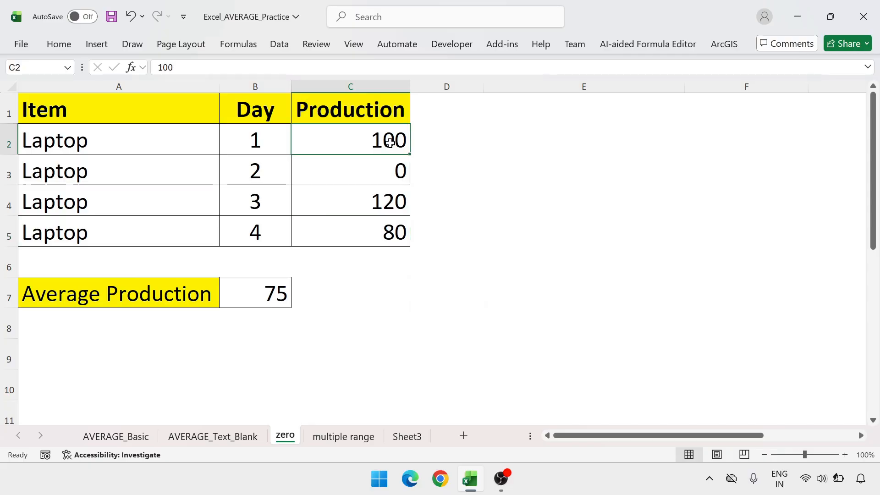
left_click(384, 167)
left_click(385, 140)
left_click(381, 200)
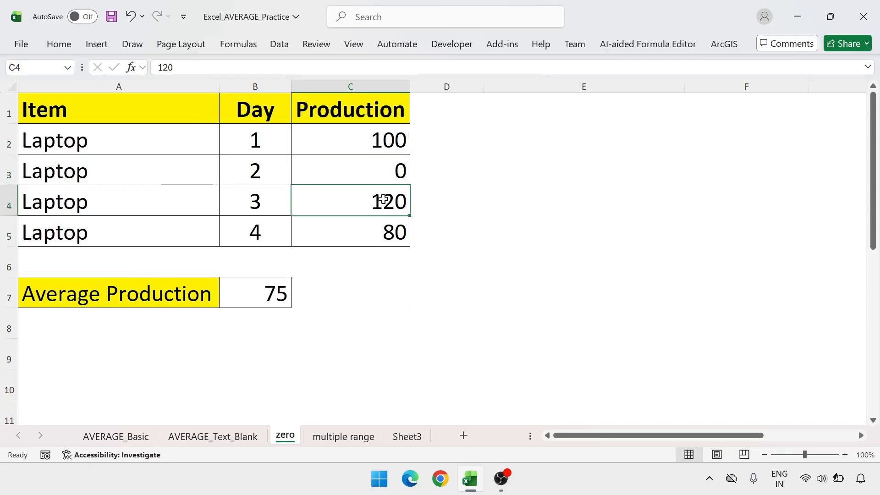
left_click(286, 289)
left_click(400, 176)
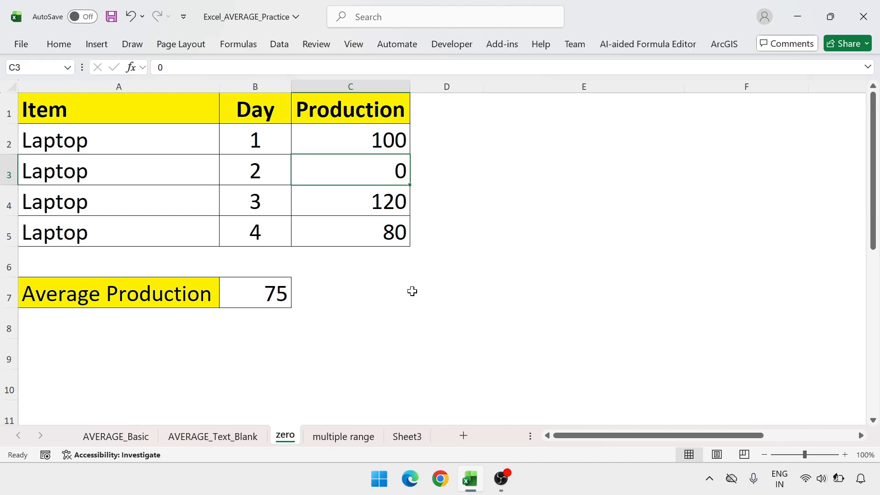
left_click(412, 292)
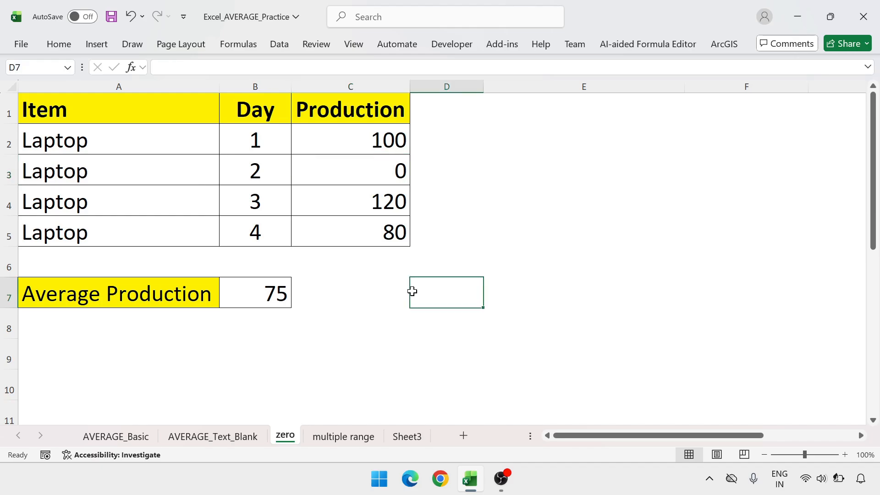
Open the multiple range sheet and examine the two separate Region and Sales tables, A2:B4 and D2:E3
left_click(352, 439)
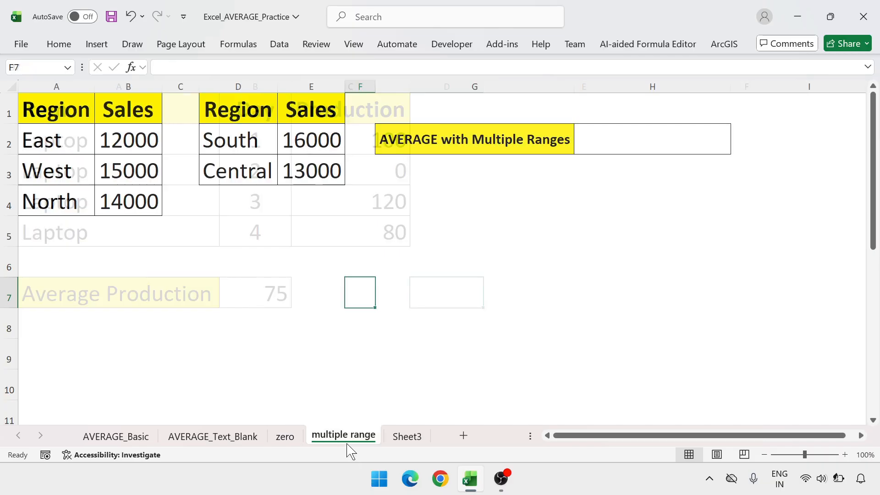
left_click(315, 218)
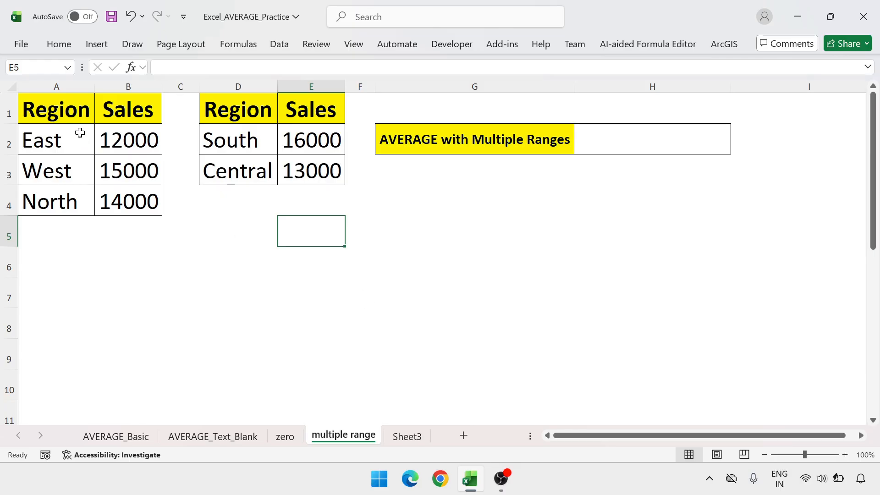
left_click_drag(59, 134, 125, 203)
left_click_drag(226, 138, 289, 174)
left_click(275, 230)
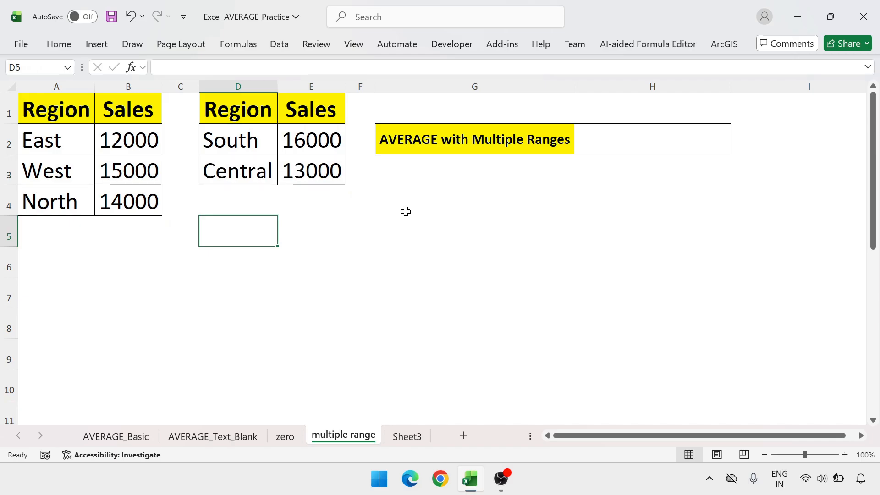
Calculate the average sales across both tables in cell H2 with the formula =AVERAGE(B2:B4,E2:E3)
left_click(601, 146)
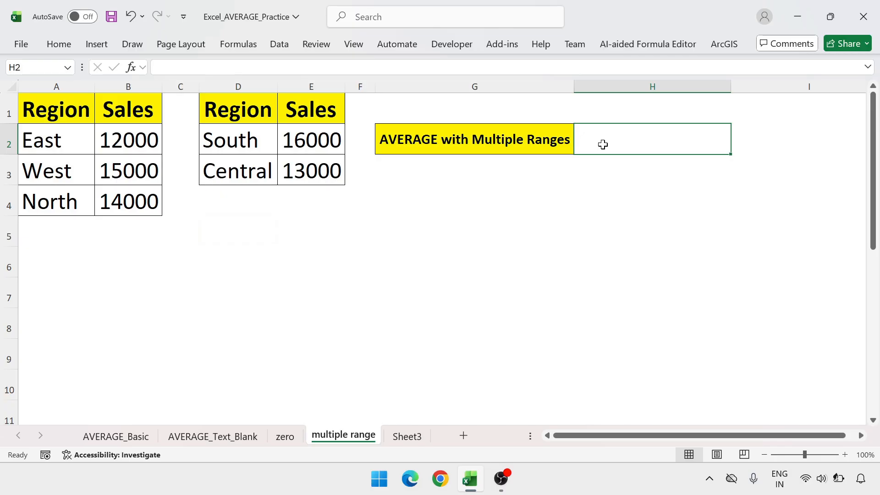
type("=a")
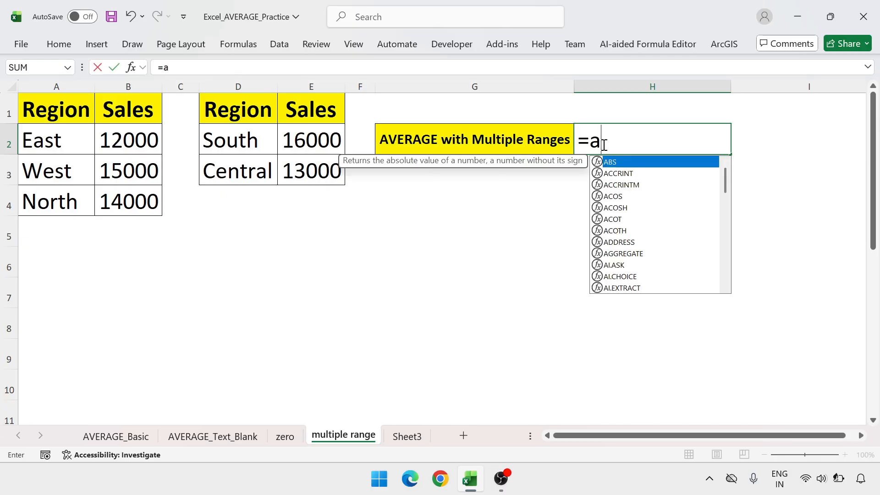
type("vera")
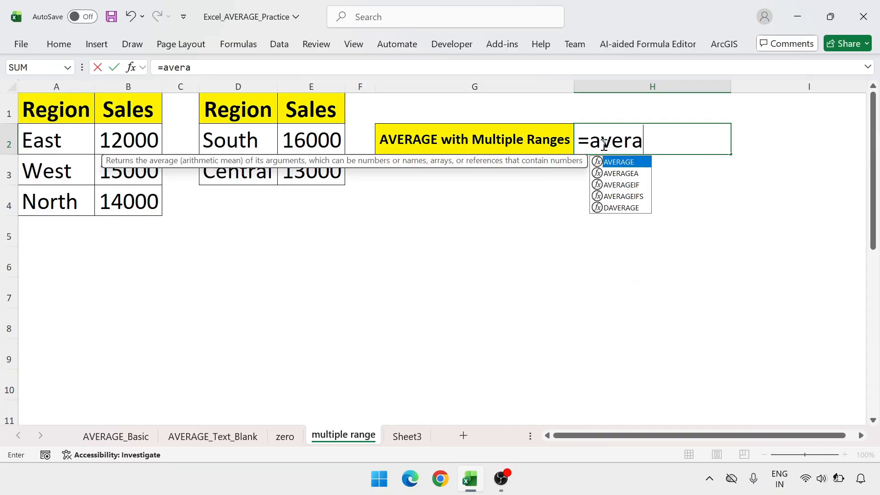
key("Tab")
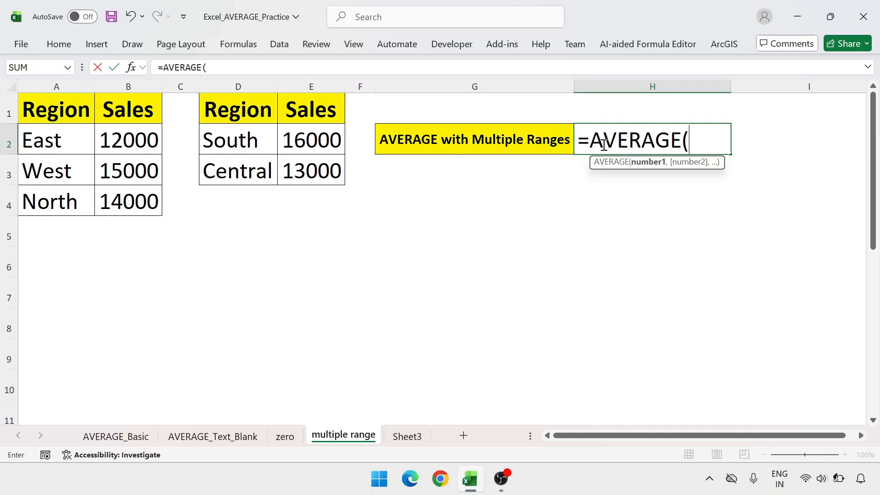
key("Left")
key("Left")
key("Left")
key("Left")
key("Left")
key("Left")
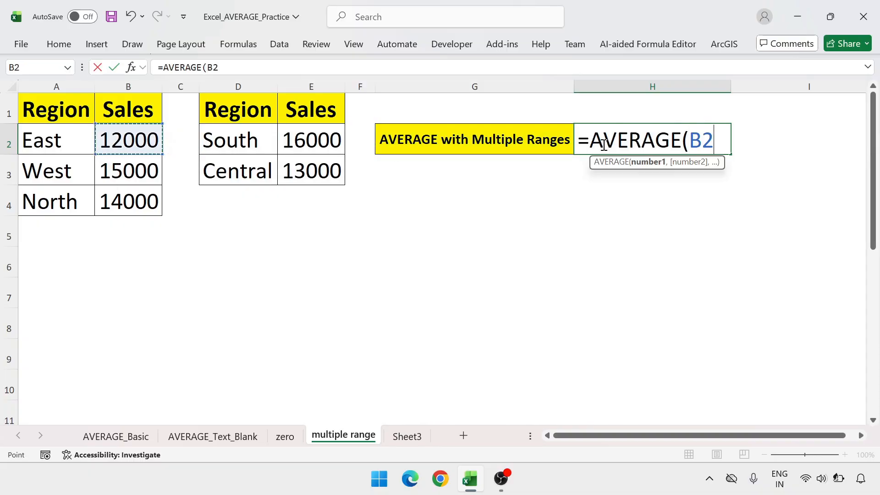
key("shift+Down")
key("shift+Down")
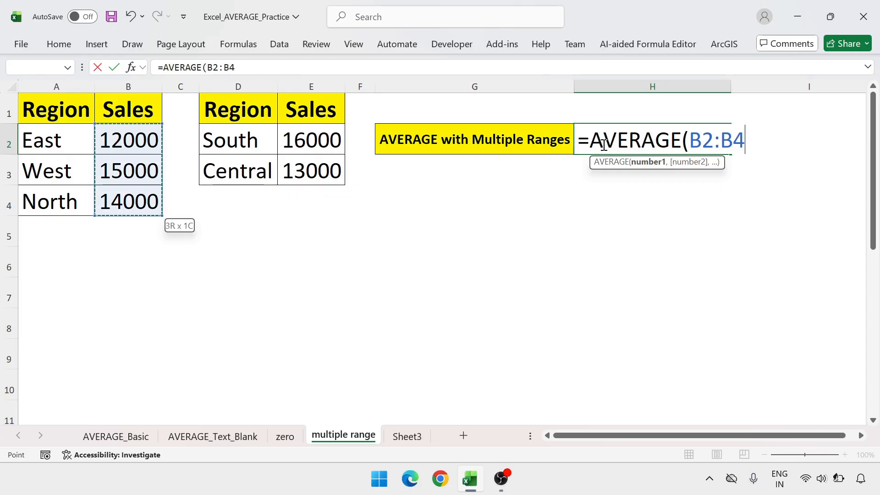
type(",")
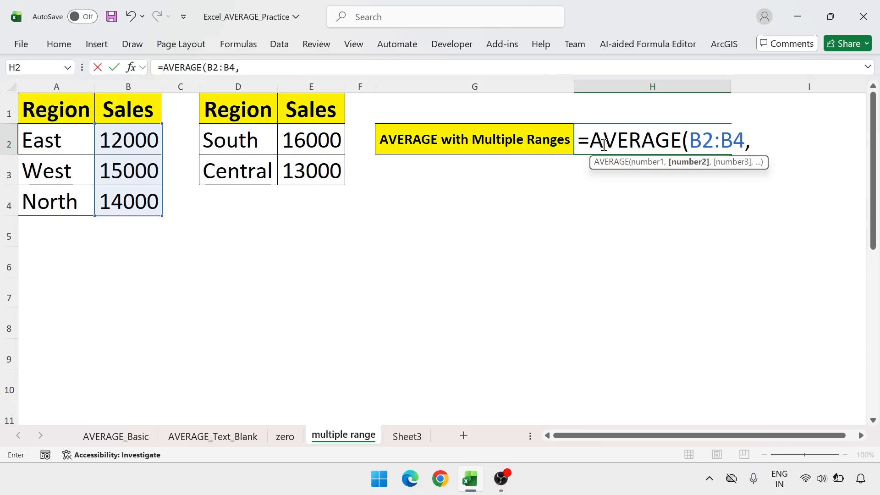
left_click(329, 136)
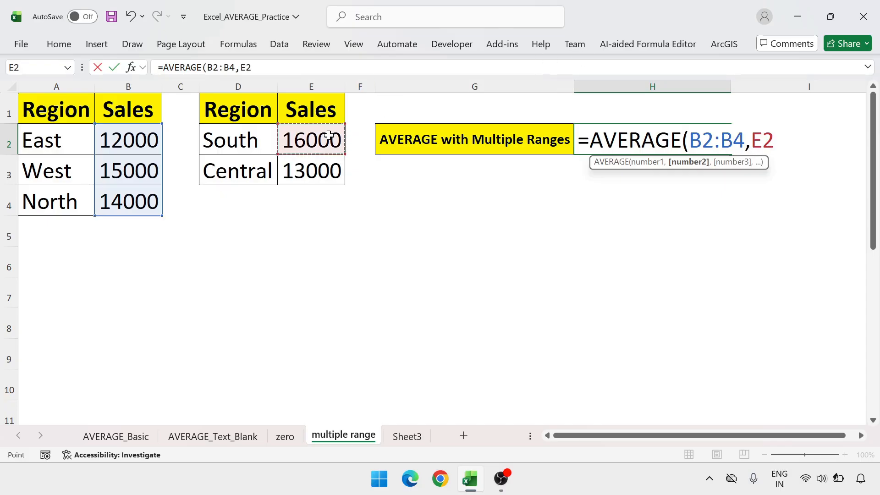
key("shift+Down")
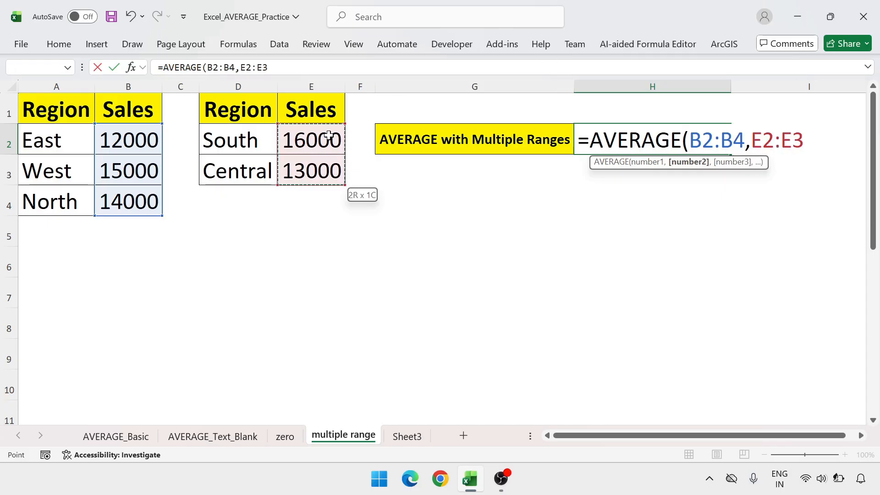
type(")")
key("Return")
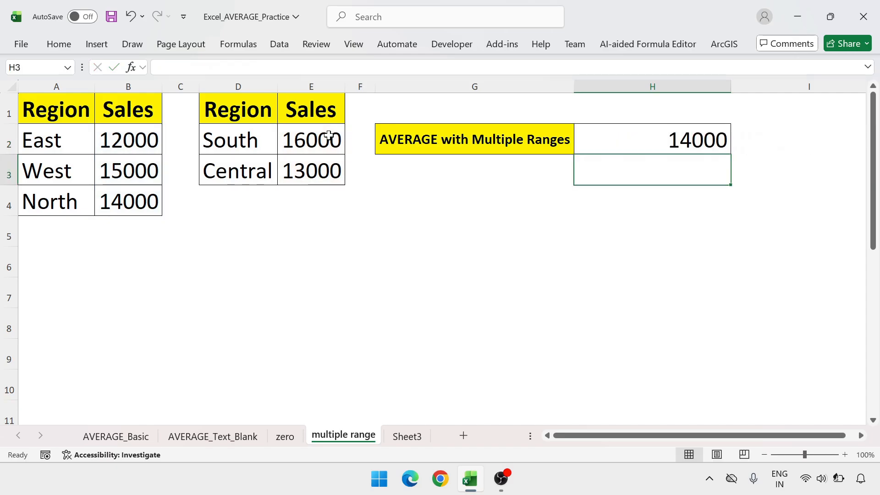
Fit the width of column H to the average result in H2
left_click(682, 140)
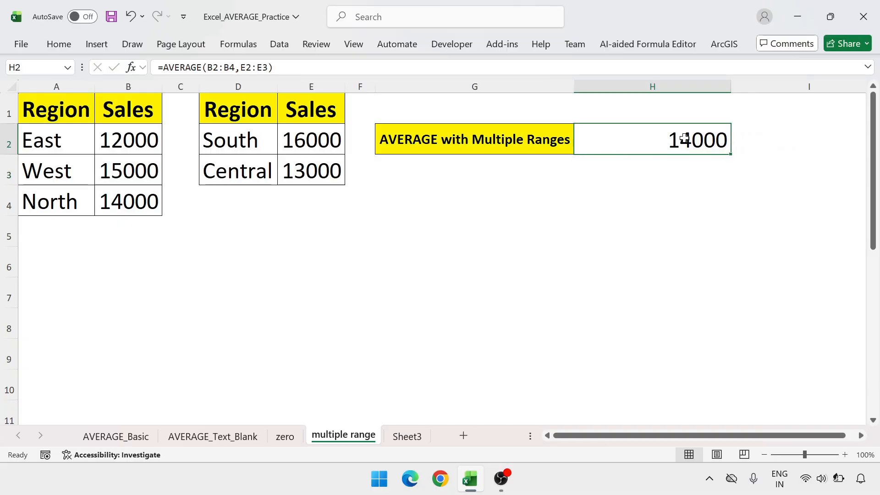
double_click(731, 87)
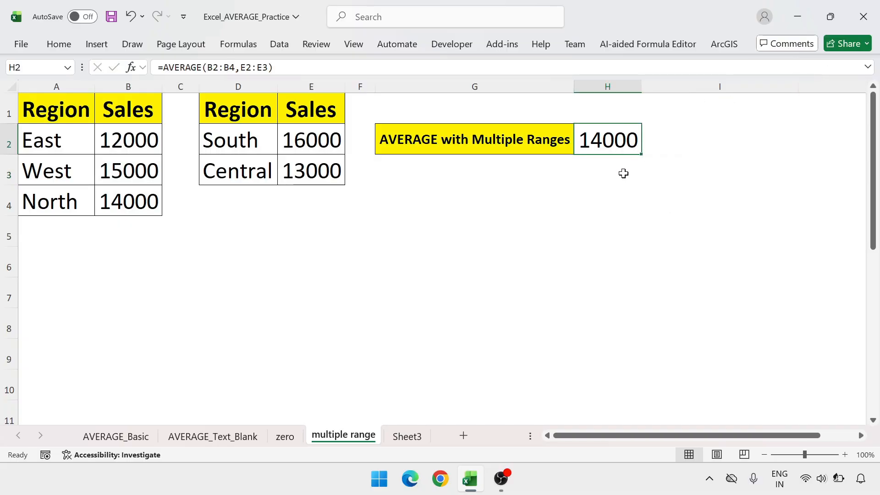
left_click(623, 173)
Start a replacement AVERAGE formula in H2 with the sales range B2:B4 as its first argument
left_click(625, 140)
type("=")
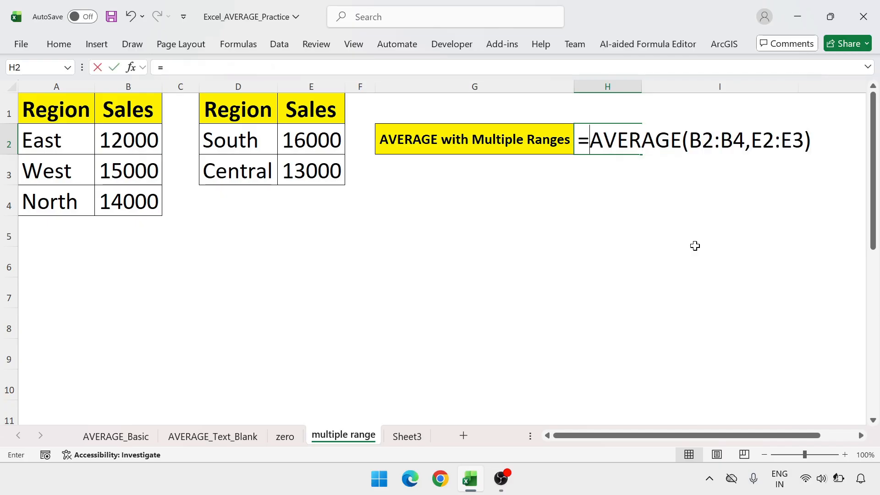
type("ava")
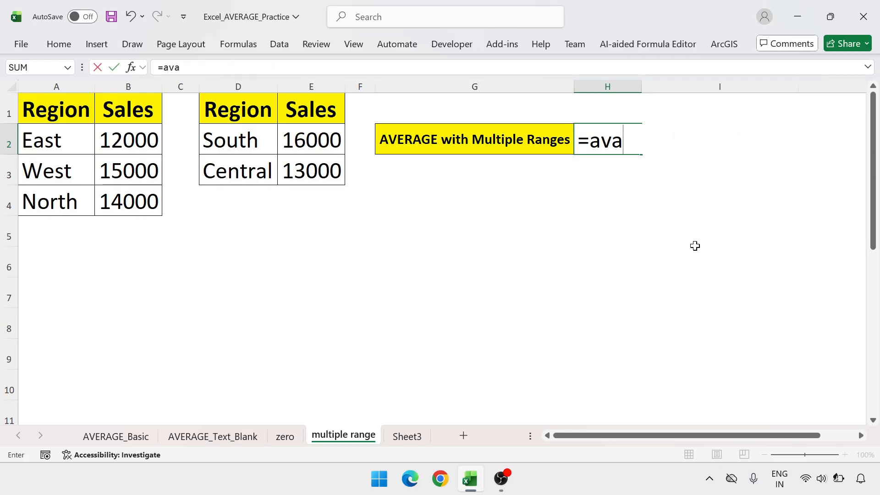
key("BackSpace")
type("era")
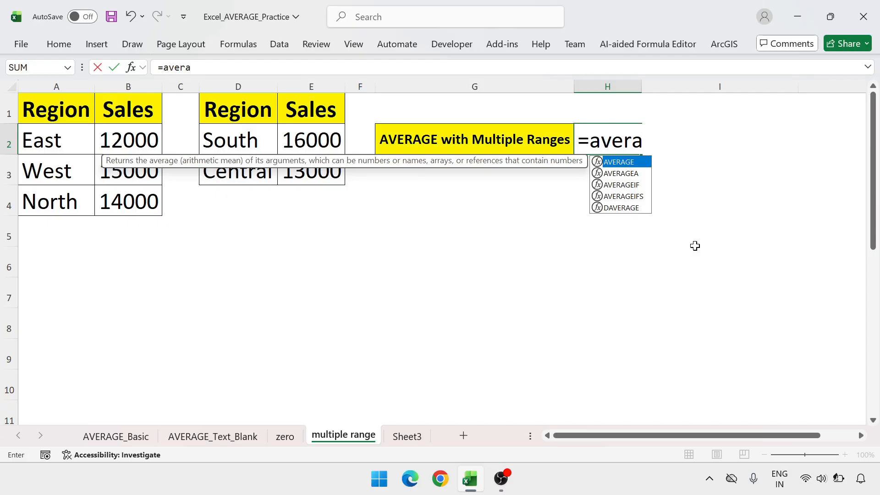
key("Tab")
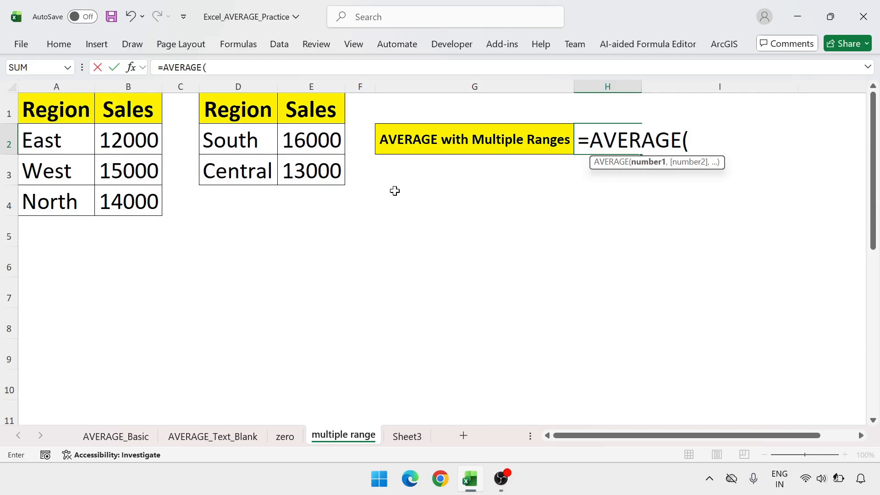
left_click_drag(139, 136, 126, 198)
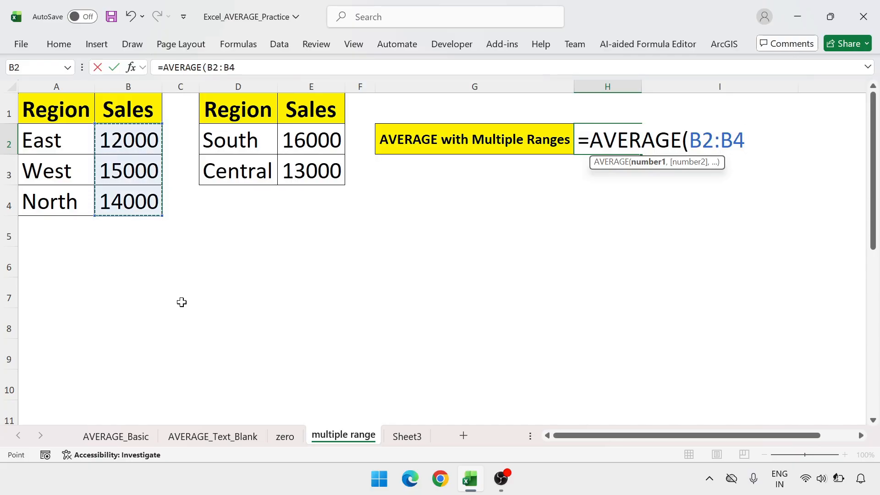
type(",")
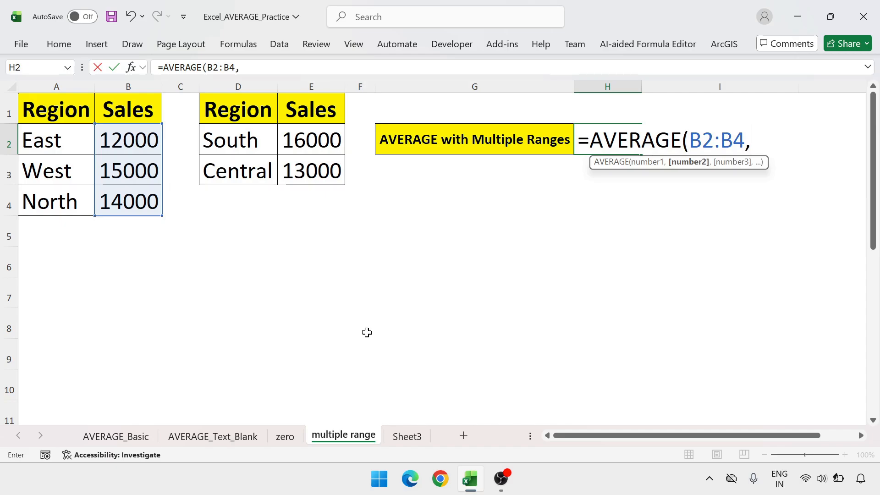
Complete the H2 formula with B2:B3 from Sheet3 as the second range, and open it in the cell to review its references
left_click(407, 436)
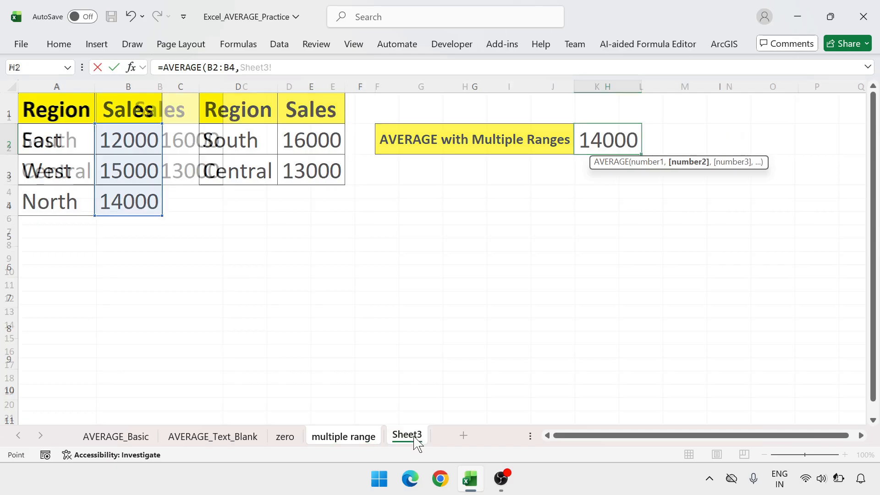
left_click(204, 137)
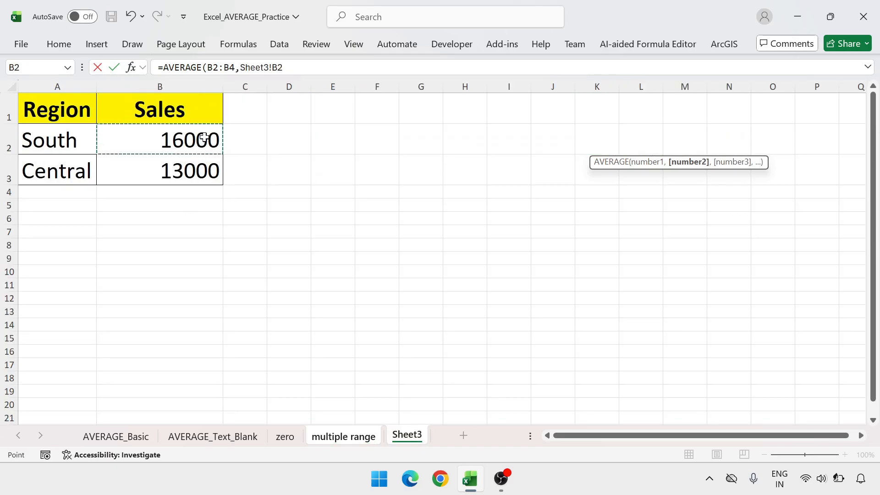
key("shift+Down")
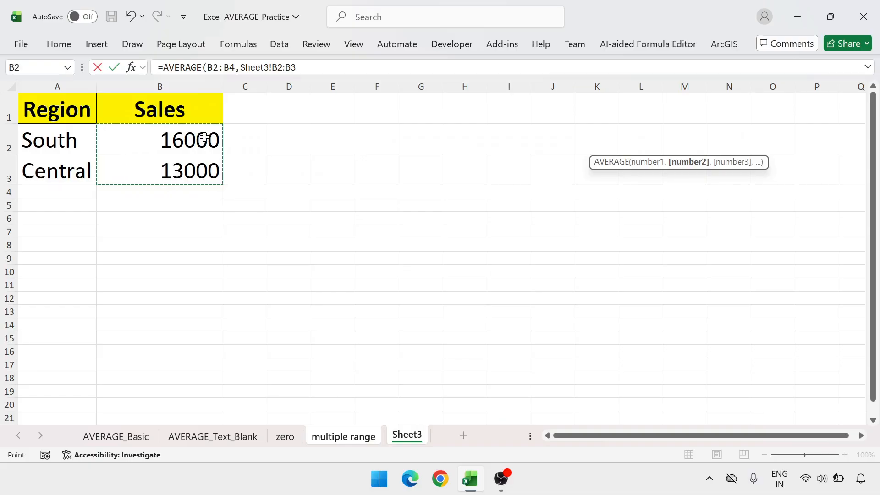
key("Return")
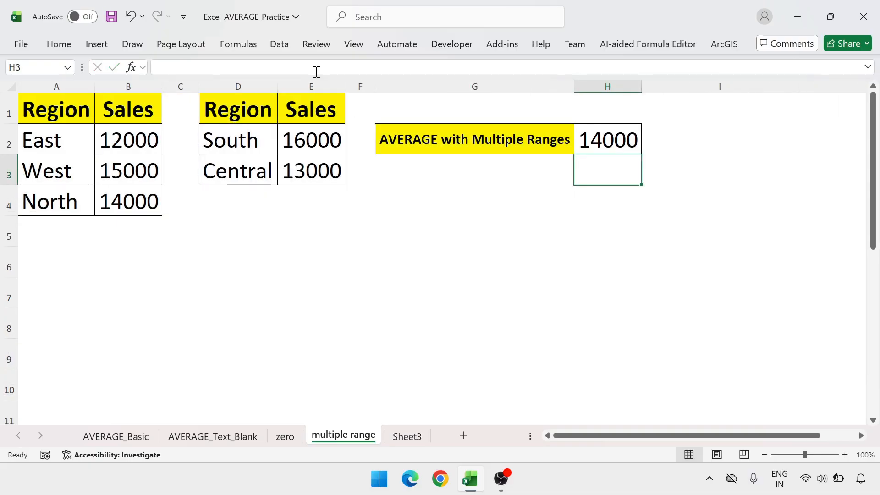
left_click(611, 143)
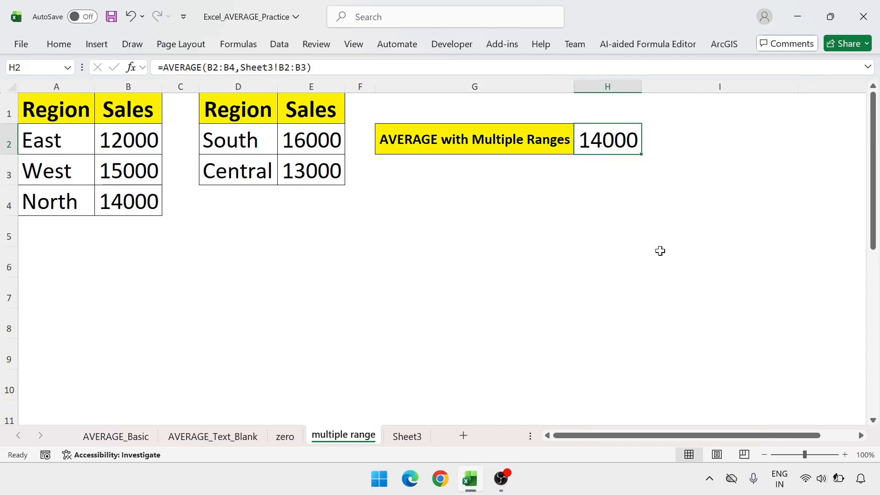
key("F2")
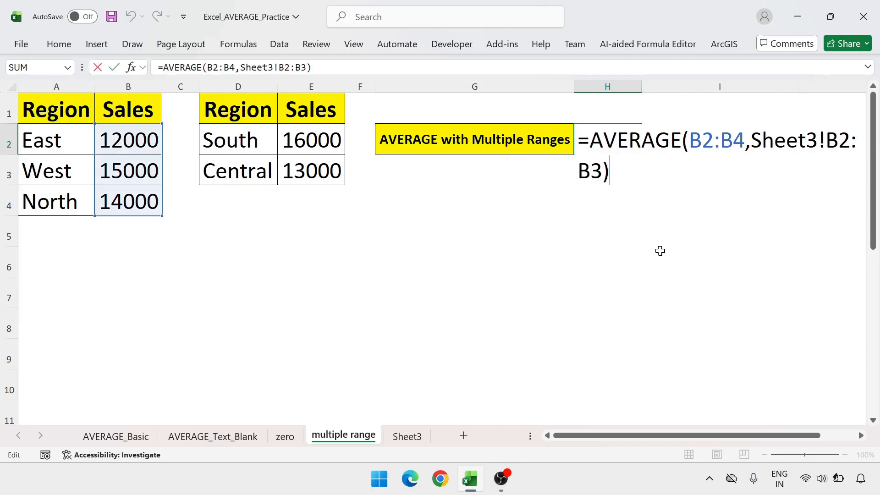